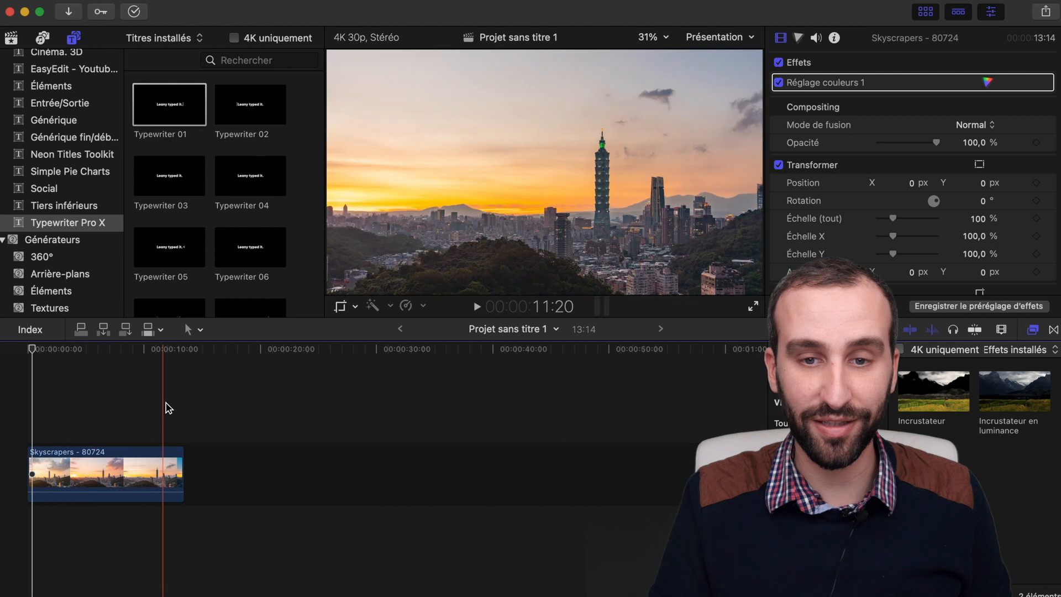
Step: Browse the Typewriter Pro X title presets and preview several of their animations
left_click(62, 409)
left_click(94, 227)
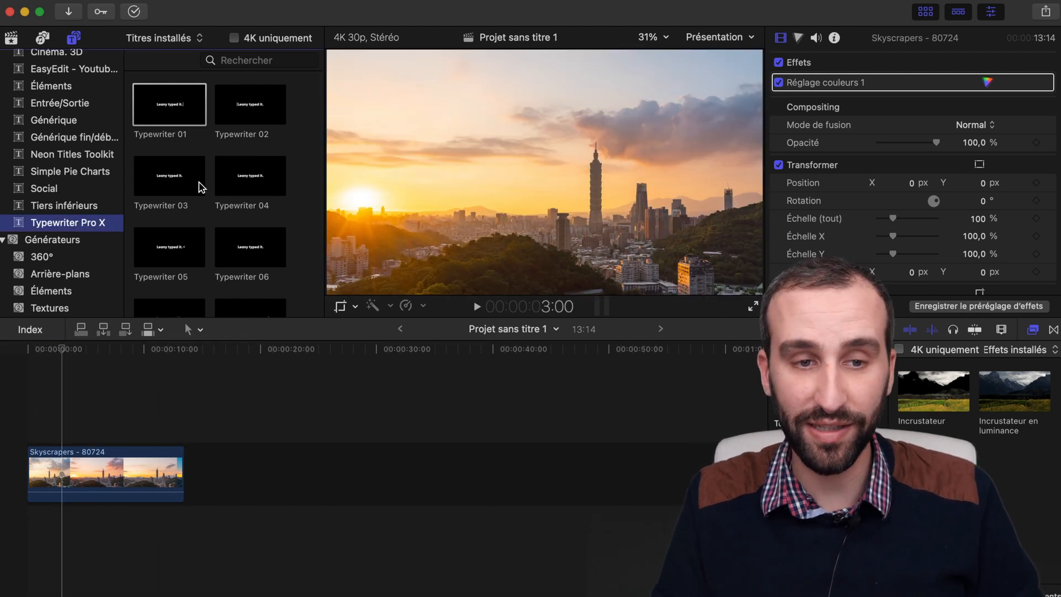
scroll(205, 180, "down", 10)
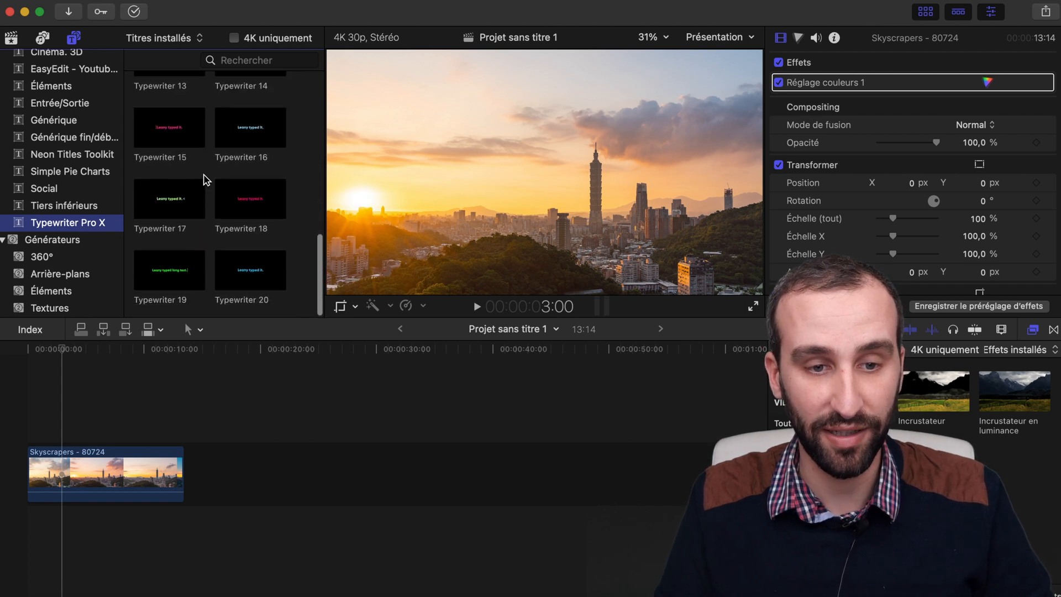
scroll(205, 179, "up", 10)
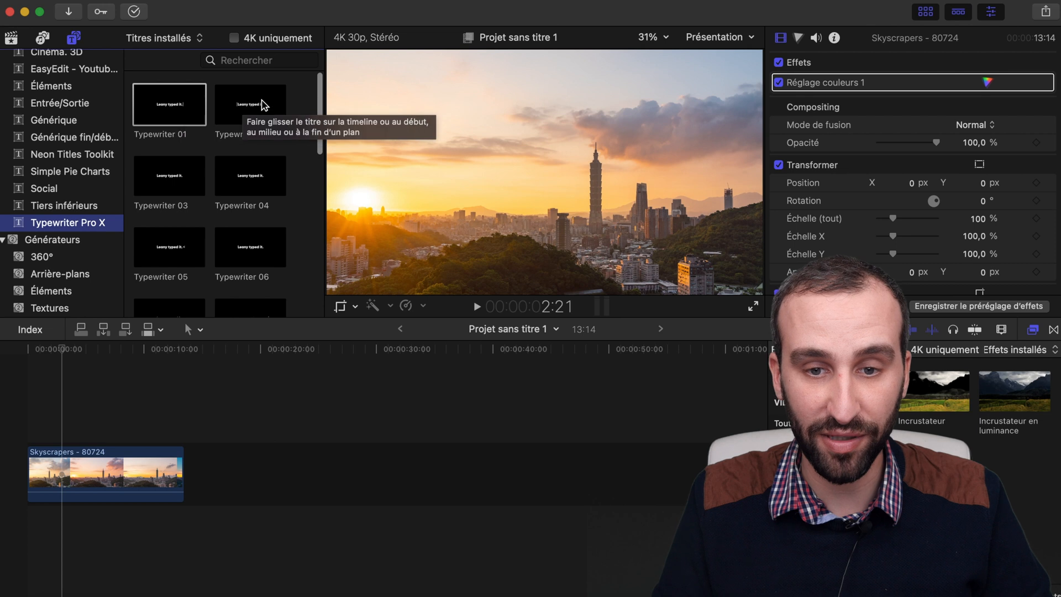
scroll(254, 197, "down", 4)
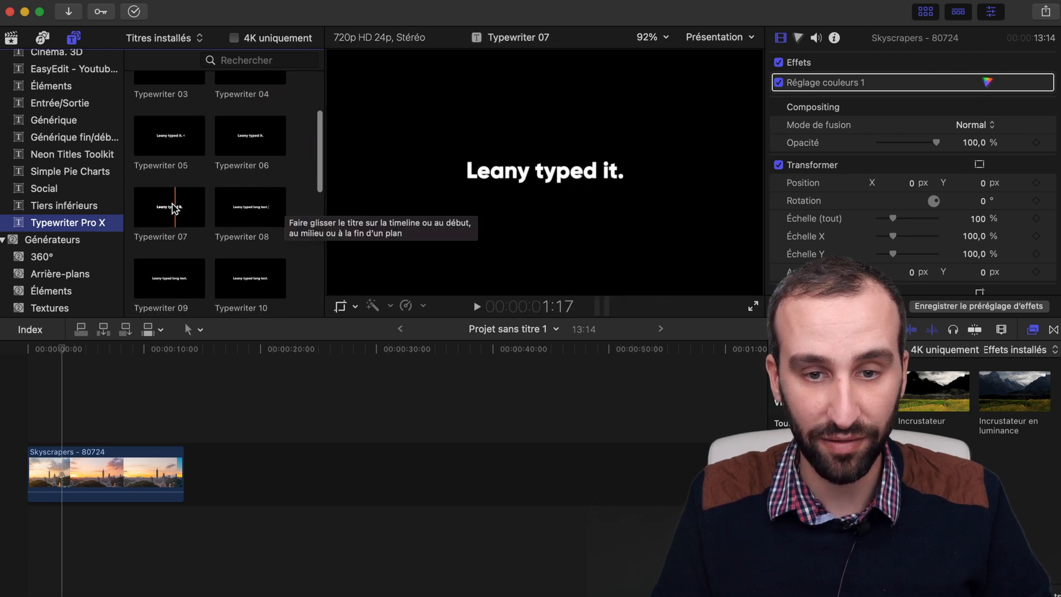
scroll(147, 215, "down", 3)
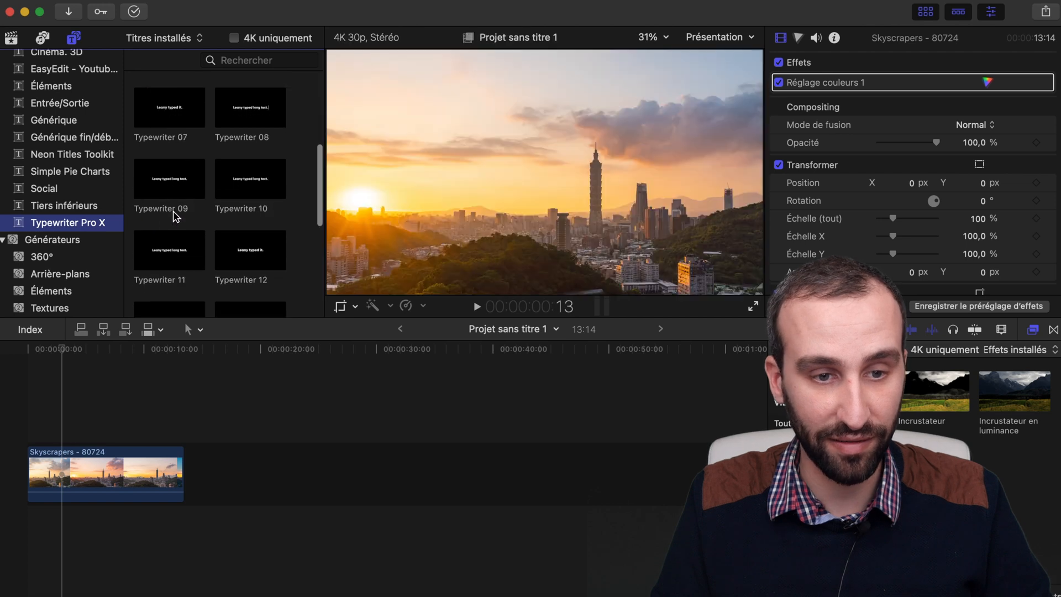
scroll(150, 182, "down", 2)
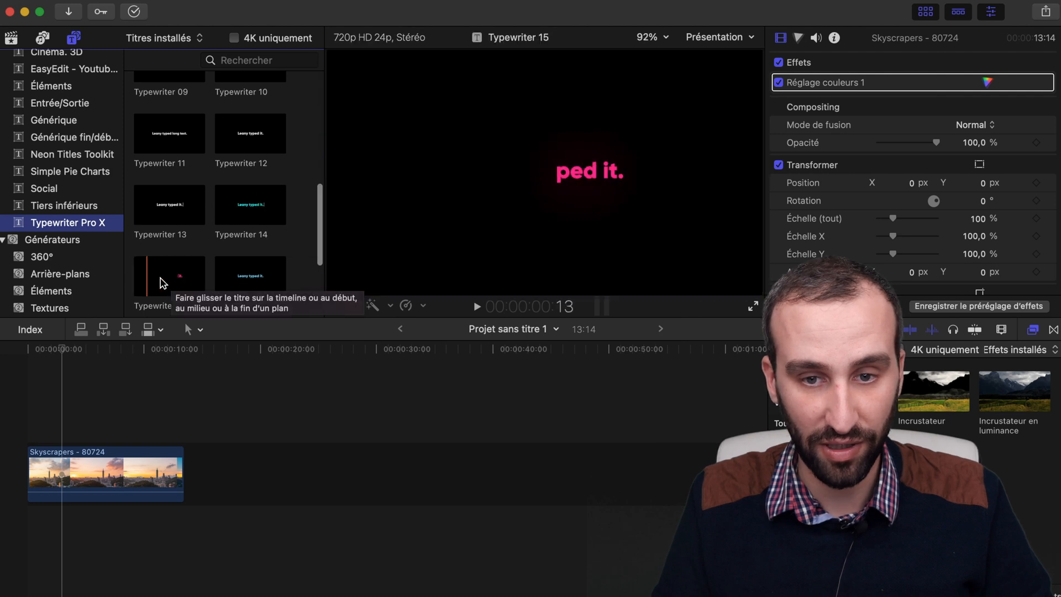
scroll(182, 279, "down", 3)
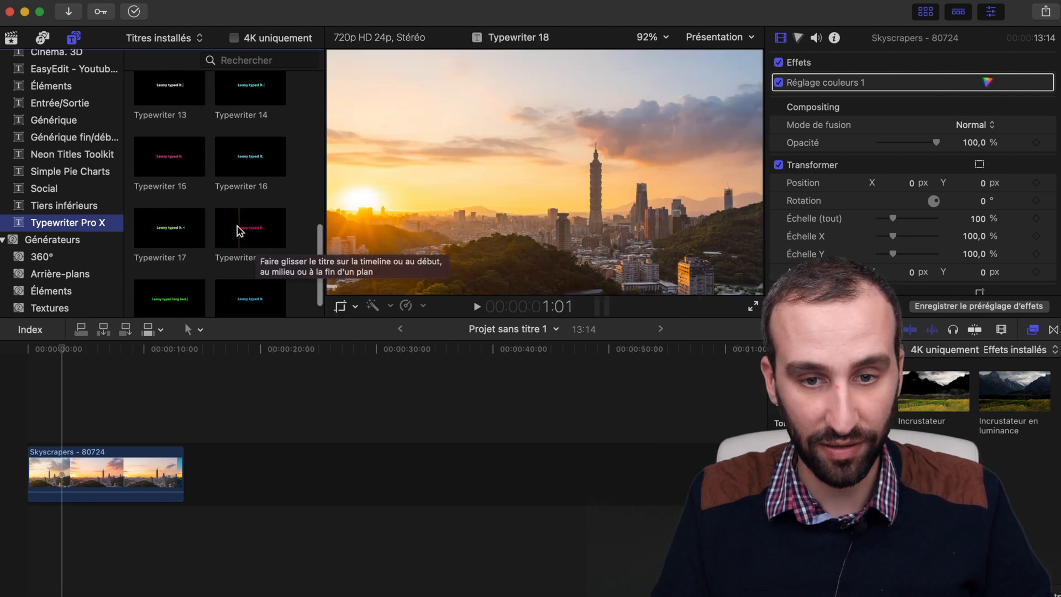
scroll(243, 228, "up", 6)
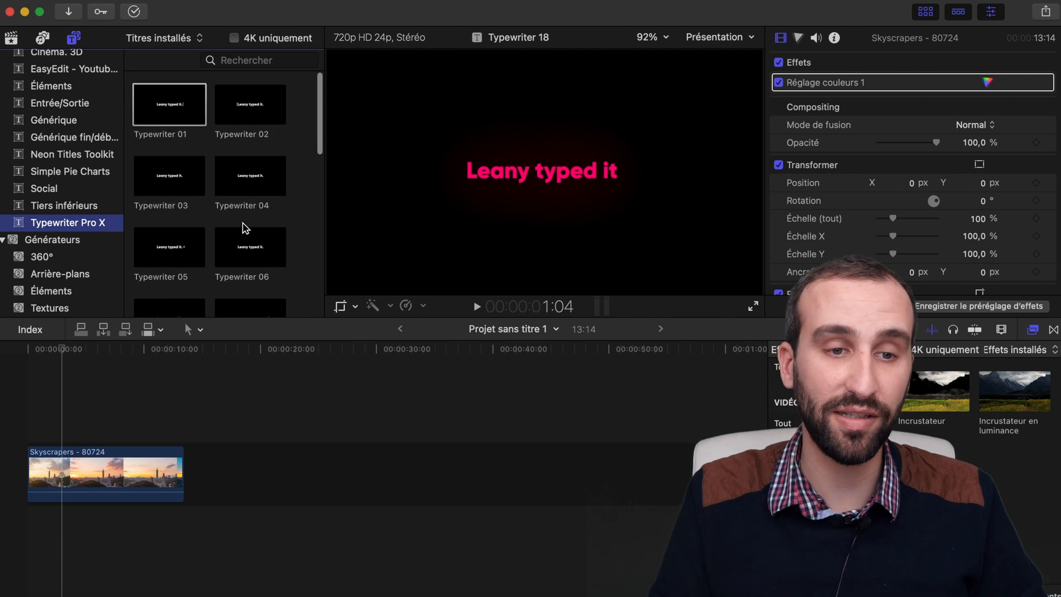
Step: Place the Typewriter 01 title above the start of the Skyscrapers clip and play it back
left_click_drag(188, 116, 24, 424)
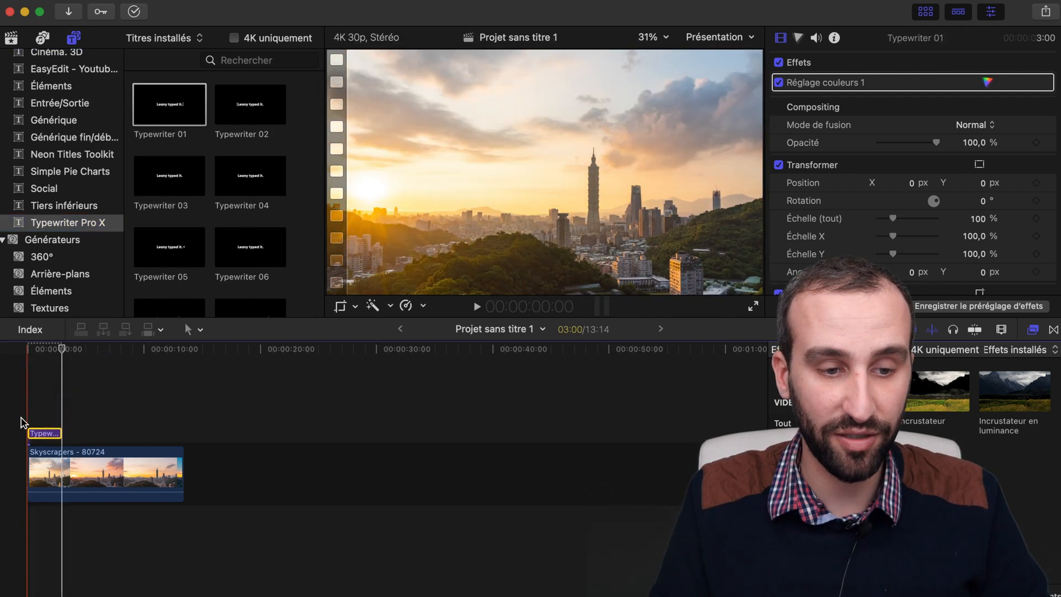
left_click(23, 420)
key("space")
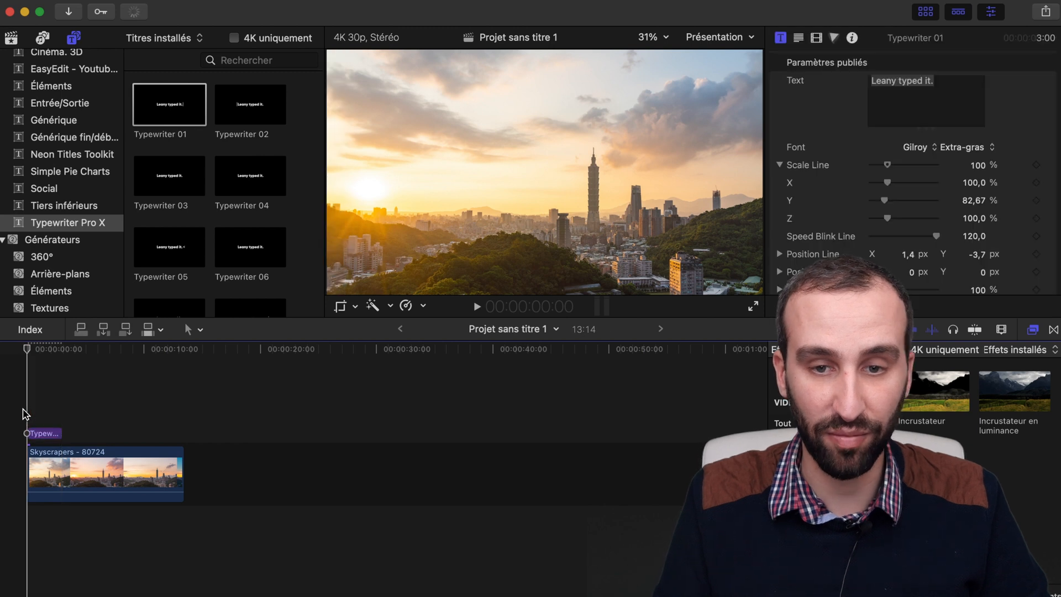
key("space")
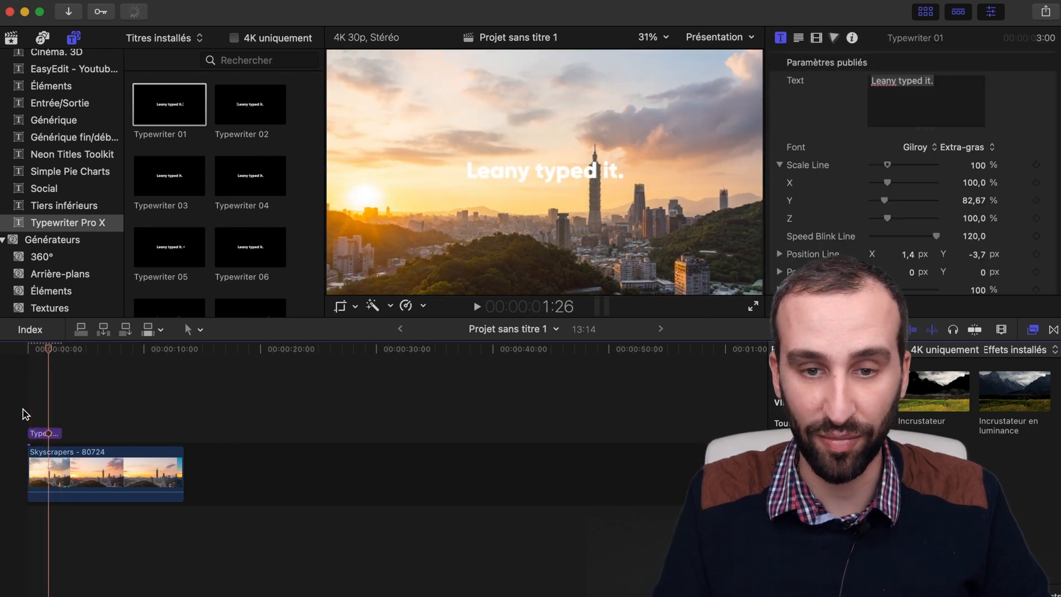
Step: Darken the Skyscrapers clip by lowering its overall exposure, and play the title over it from the start
left_click(155, 469)
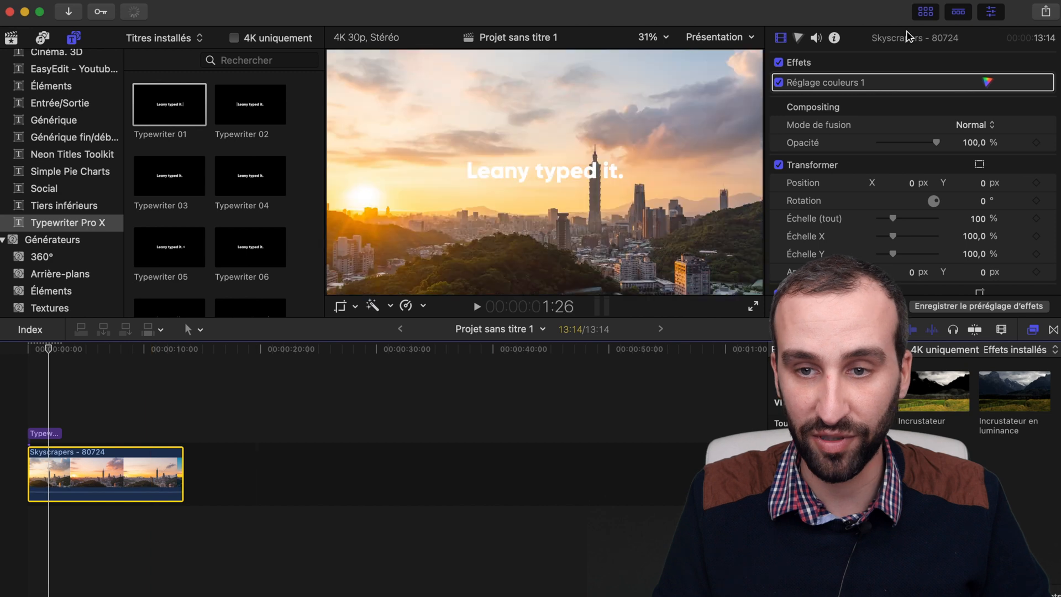
left_click(799, 40)
left_click_drag(792, 191, 794, 239)
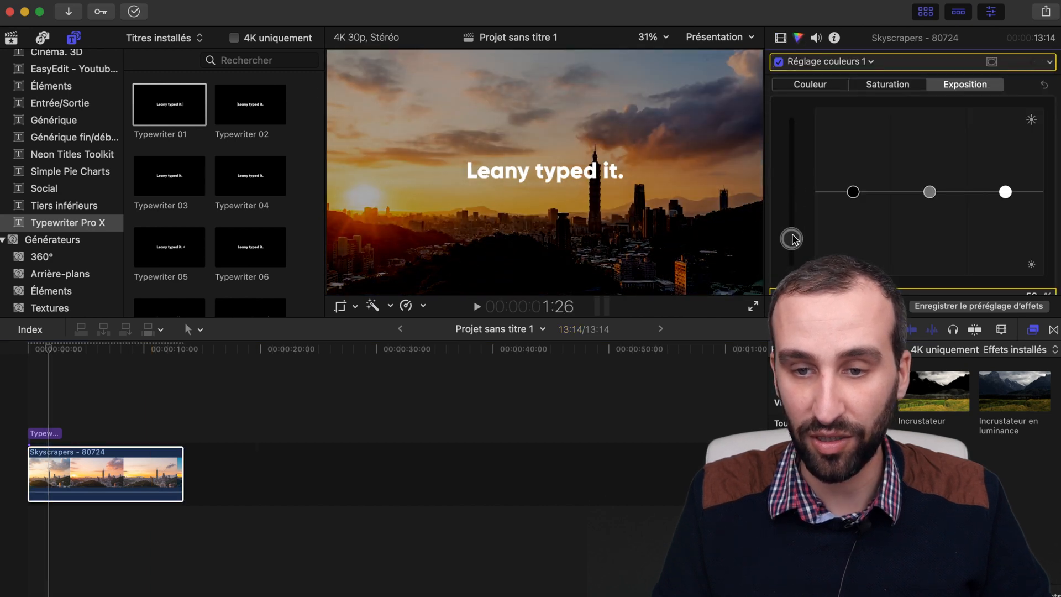
left_click(32, 398)
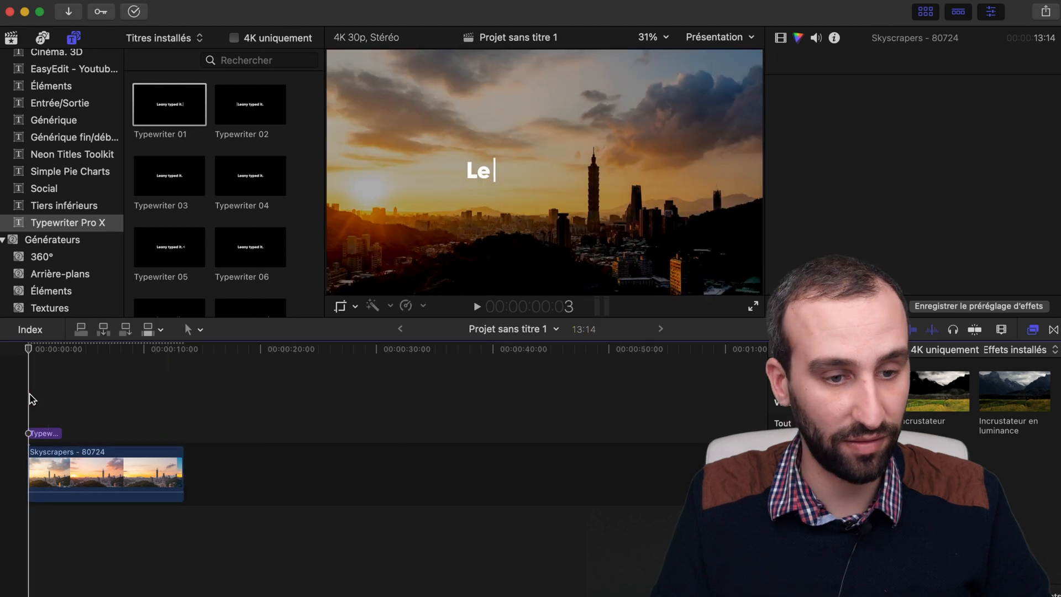
key("space")
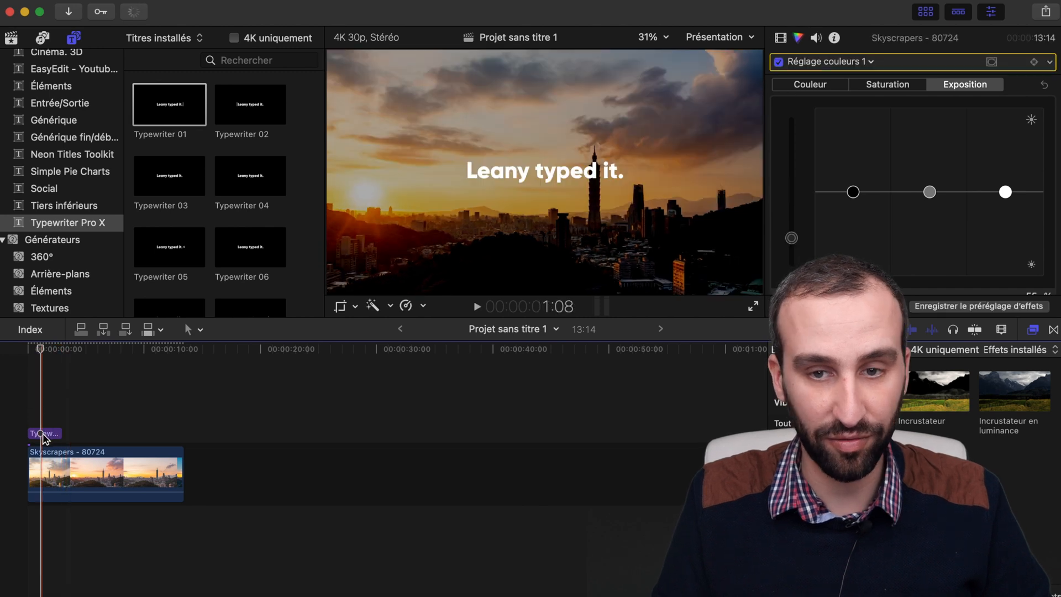
Step: Replace the Typewriter 01 title's text with "Bonnes trouvailles"
left_click(781, 39)
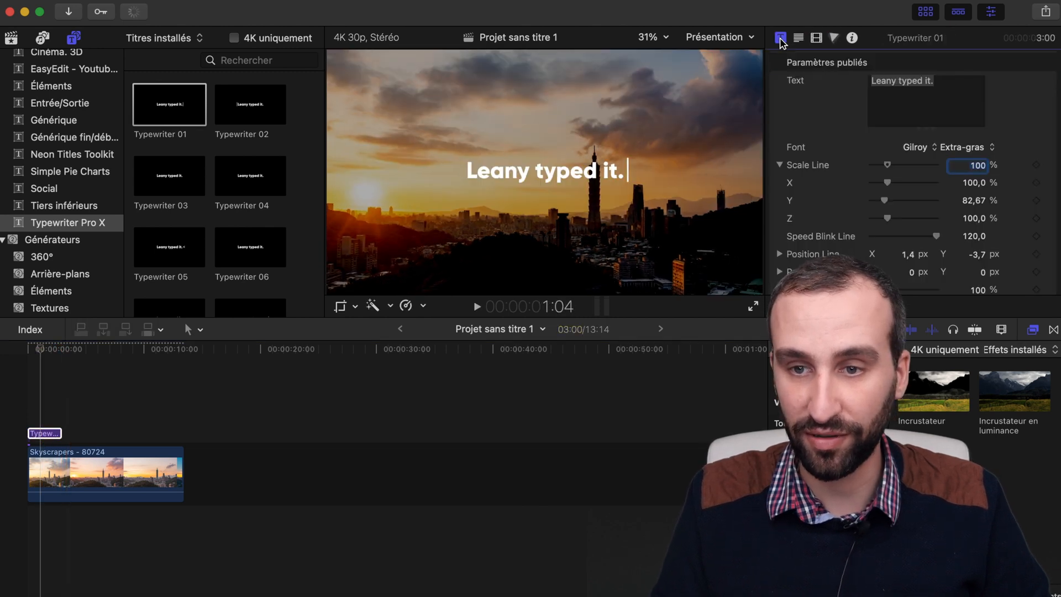
triple_click(948, 104)
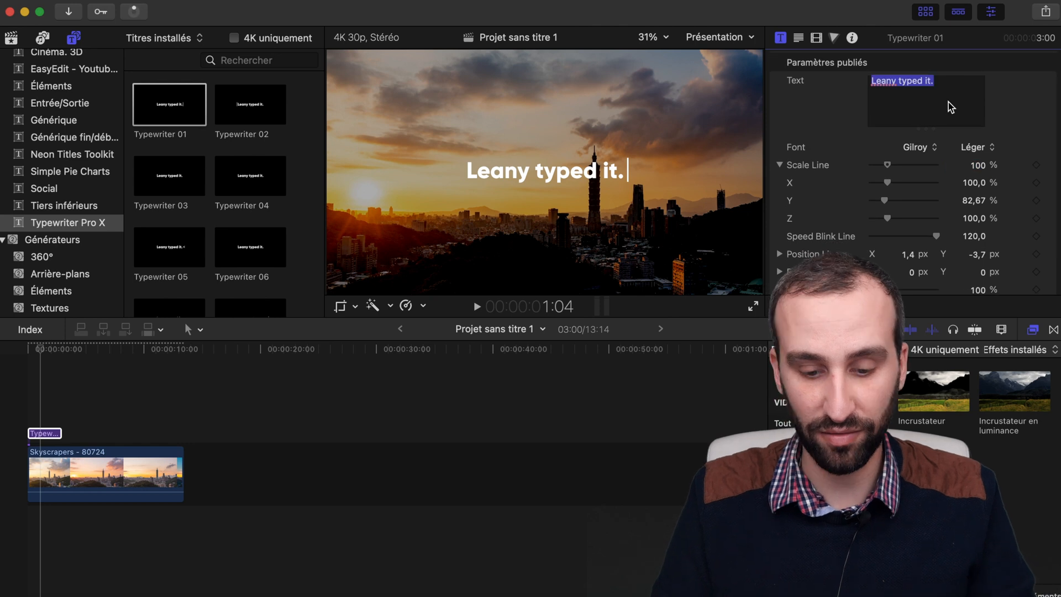
type("Bonnes trouvailles")
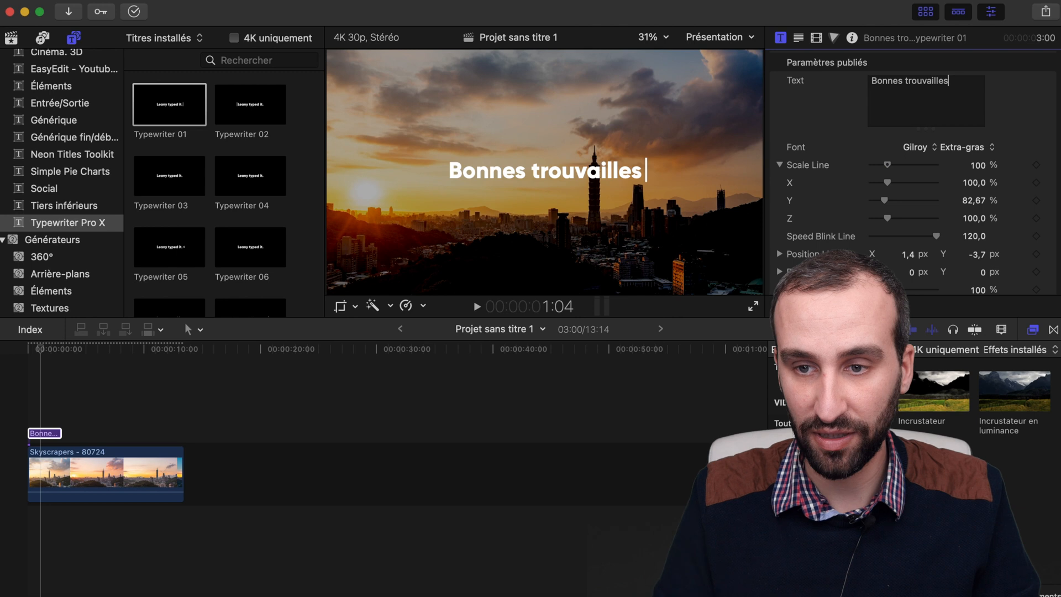
left_click(925, 151)
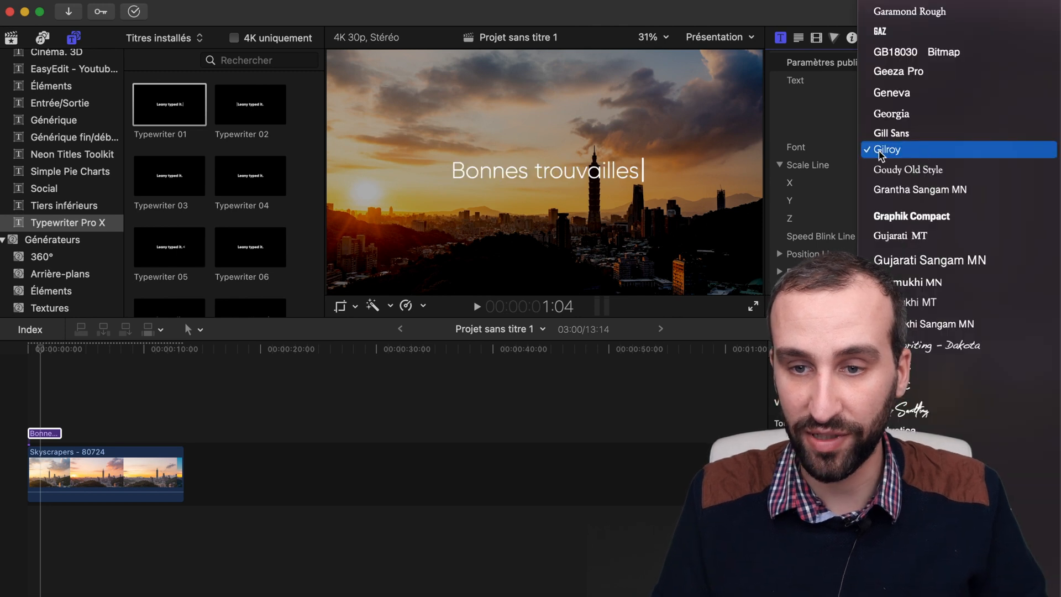
left_click(842, 95)
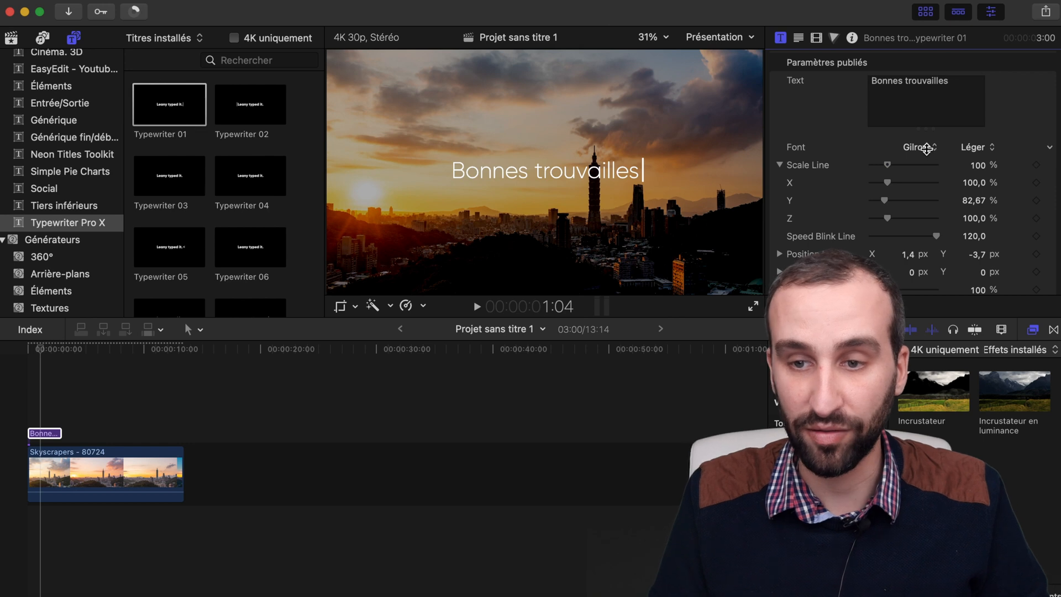
left_click(926, 148)
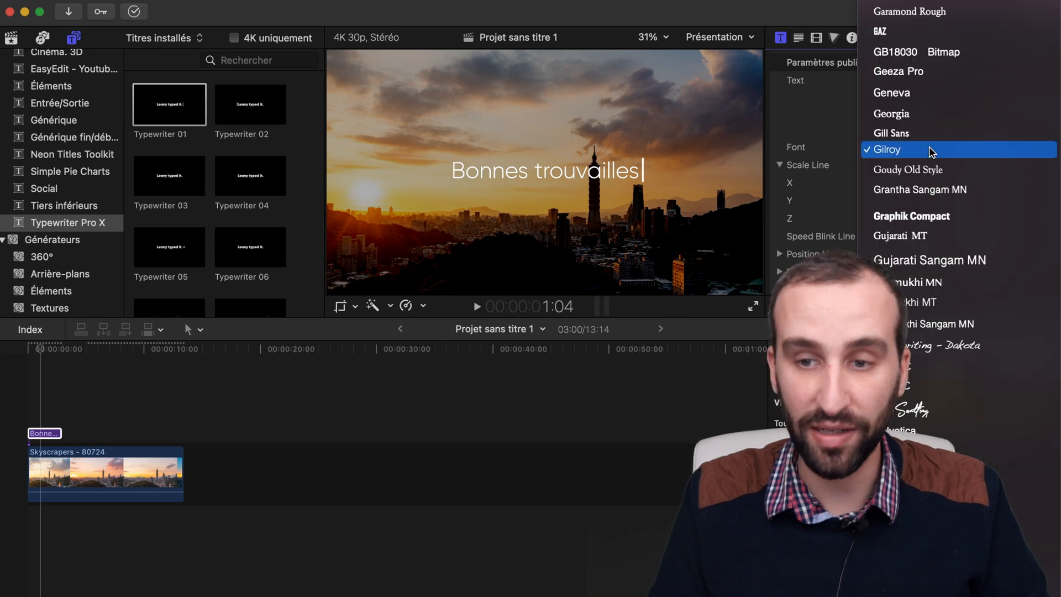
left_click(835, 125)
Step: Set the style of the title's Gilroy font to Extra-gras
left_click(987, 149)
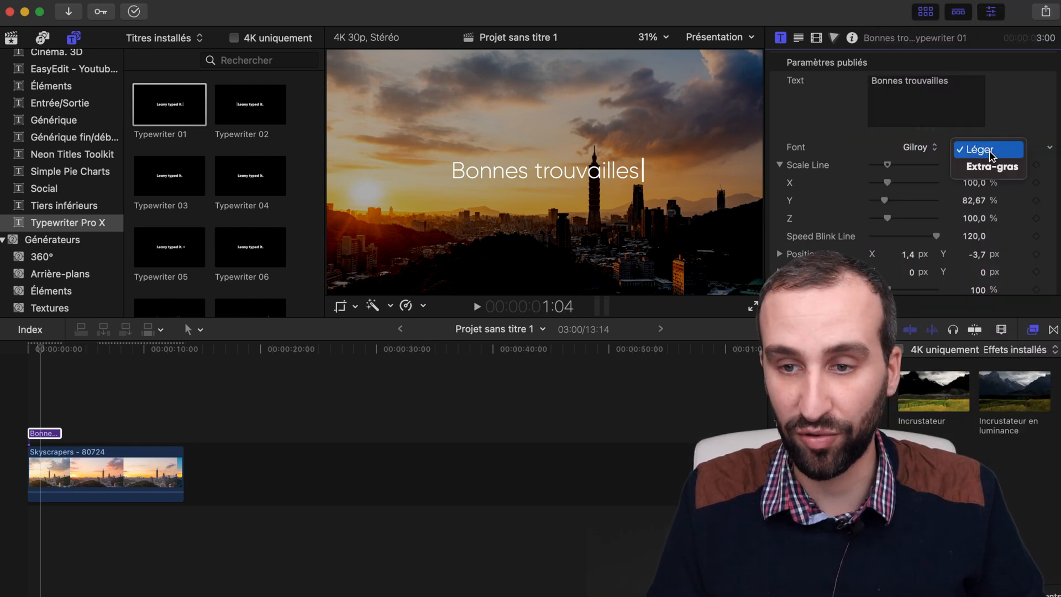
left_click(998, 166)
left_click(987, 148)
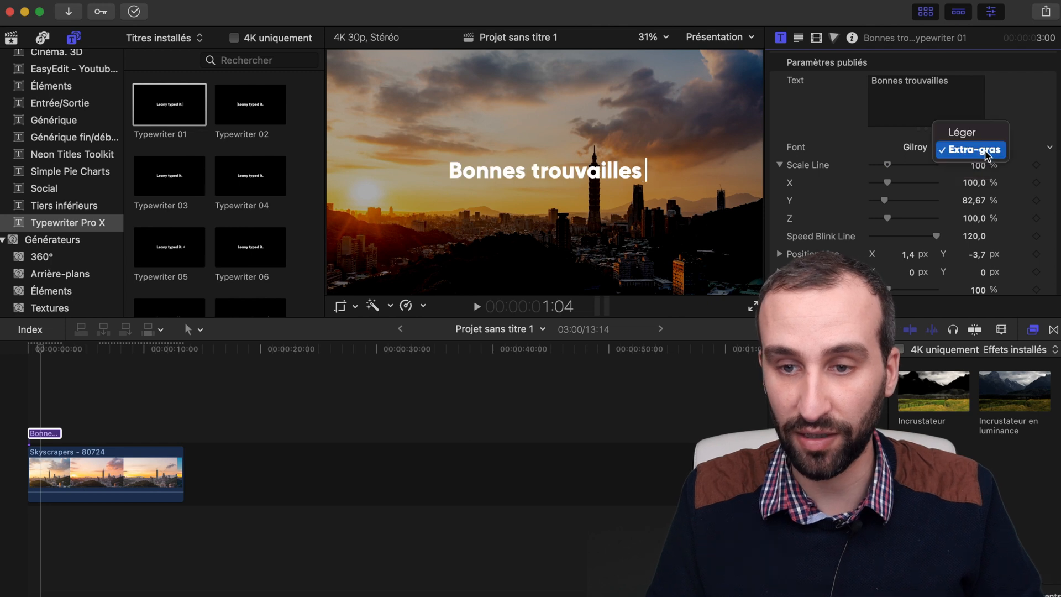
left_click(987, 152)
Step: Reduce the title's Scale Main to 96 %
scroll(975, 202, "down", 2)
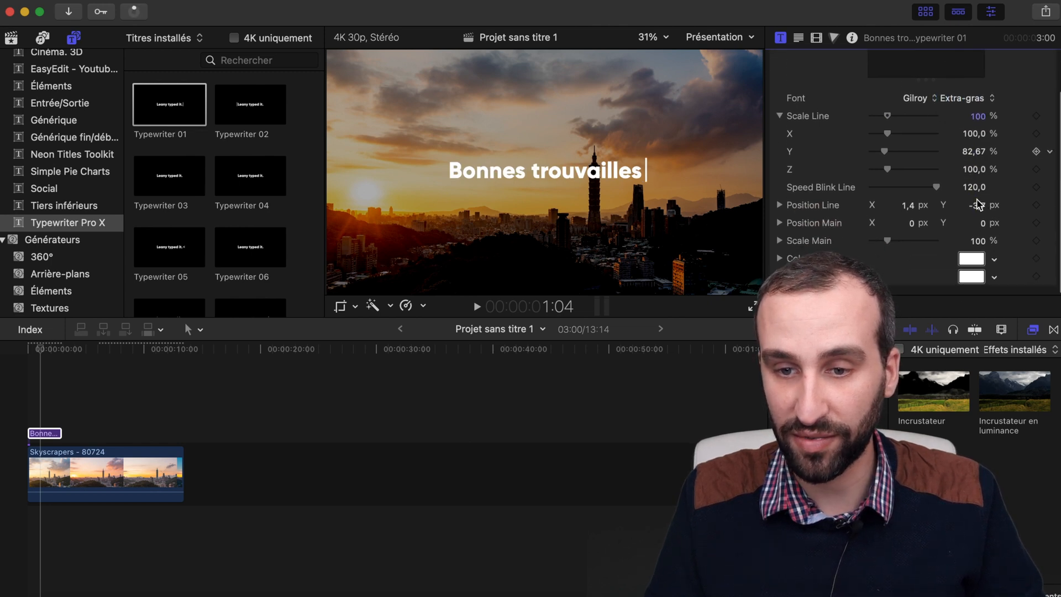
left_click(890, 243)
left_click_drag(890, 243, 891, 246)
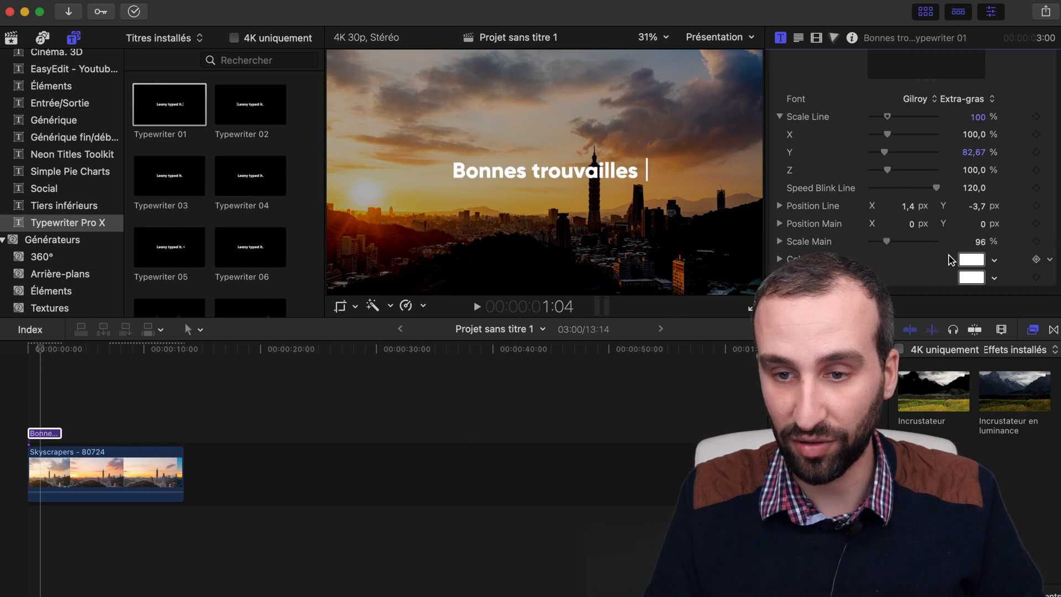
Step: Change the title text's colour to bright yellow-green and play the title back from the start
left_click(961, 260)
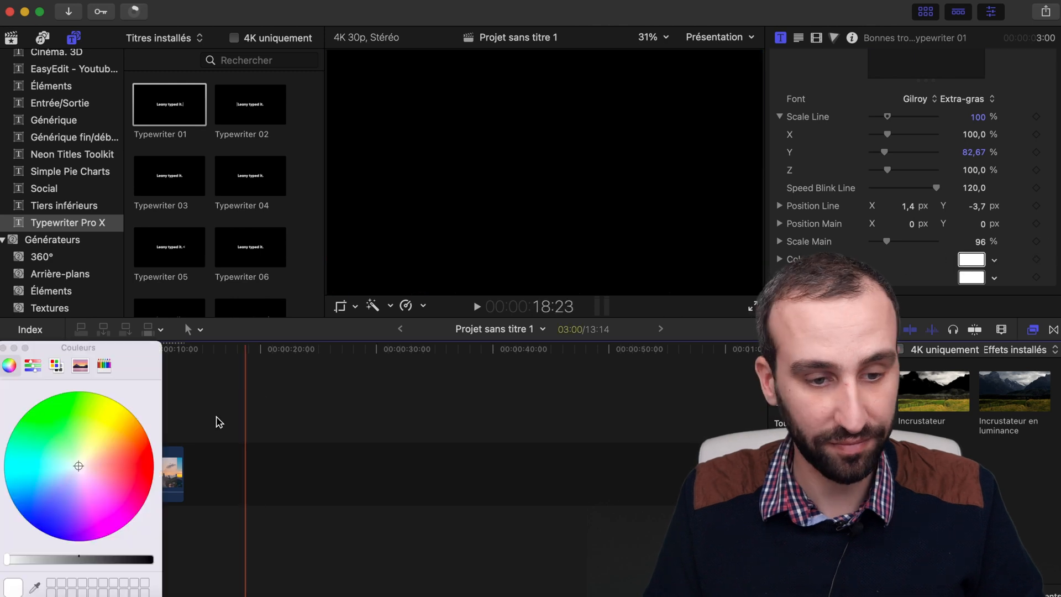
left_click(42, 508)
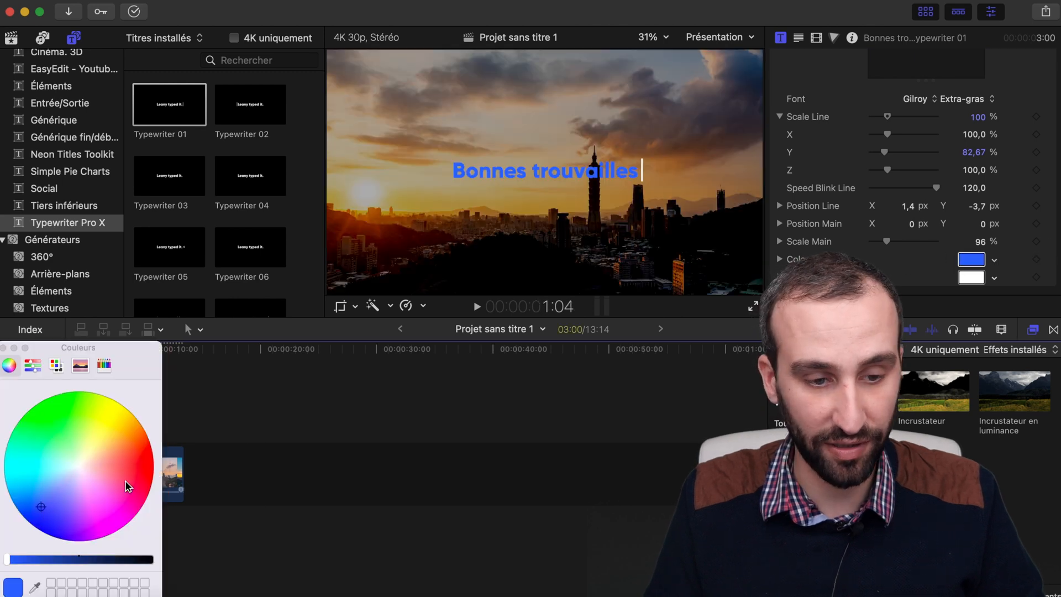
left_click_drag(133, 484, 117, 402)
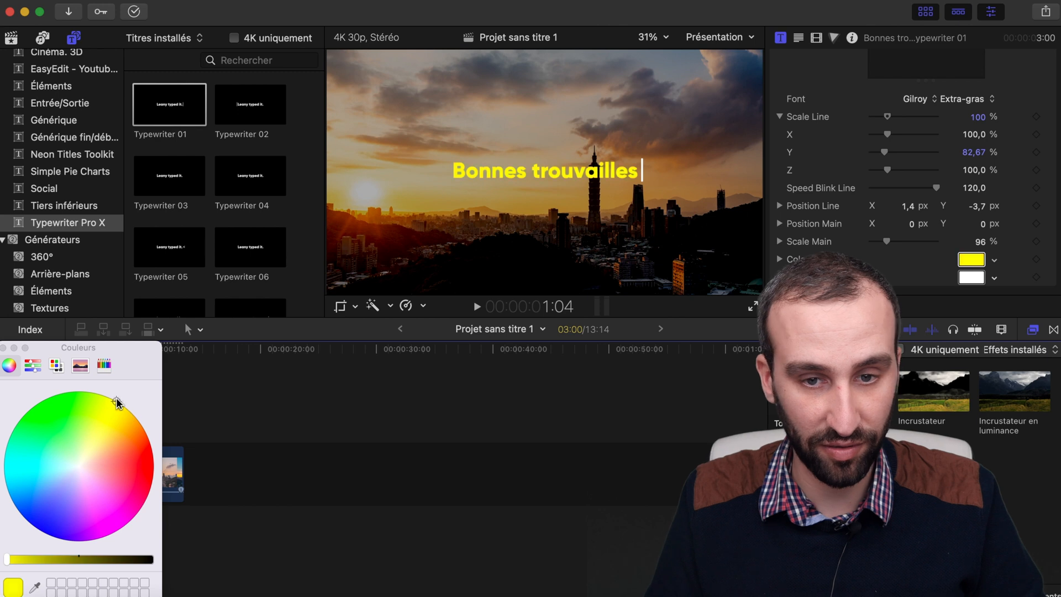
left_click(529, 408)
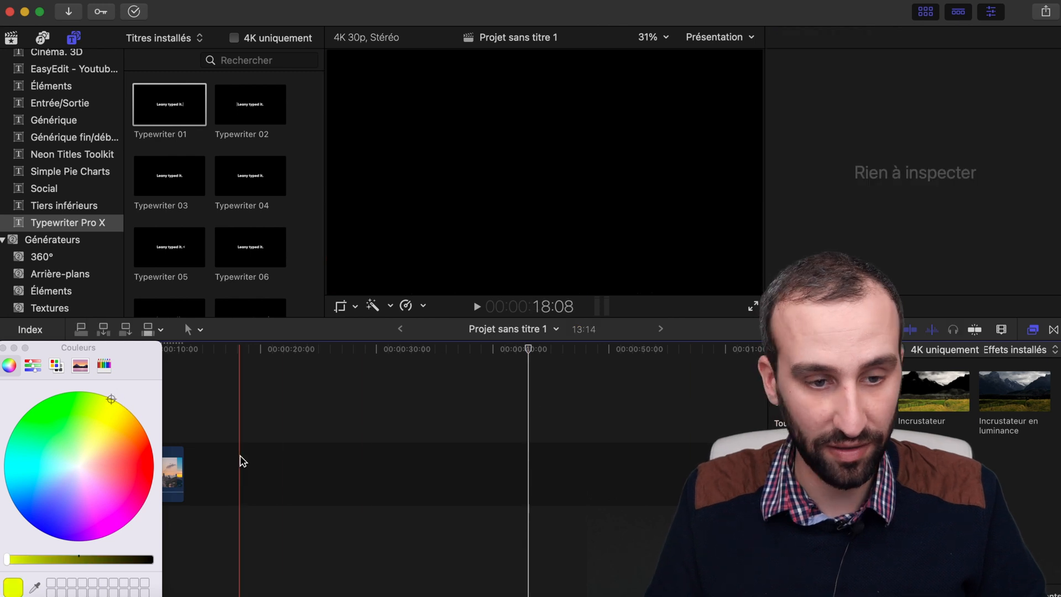
left_click(14, 348)
key("space")
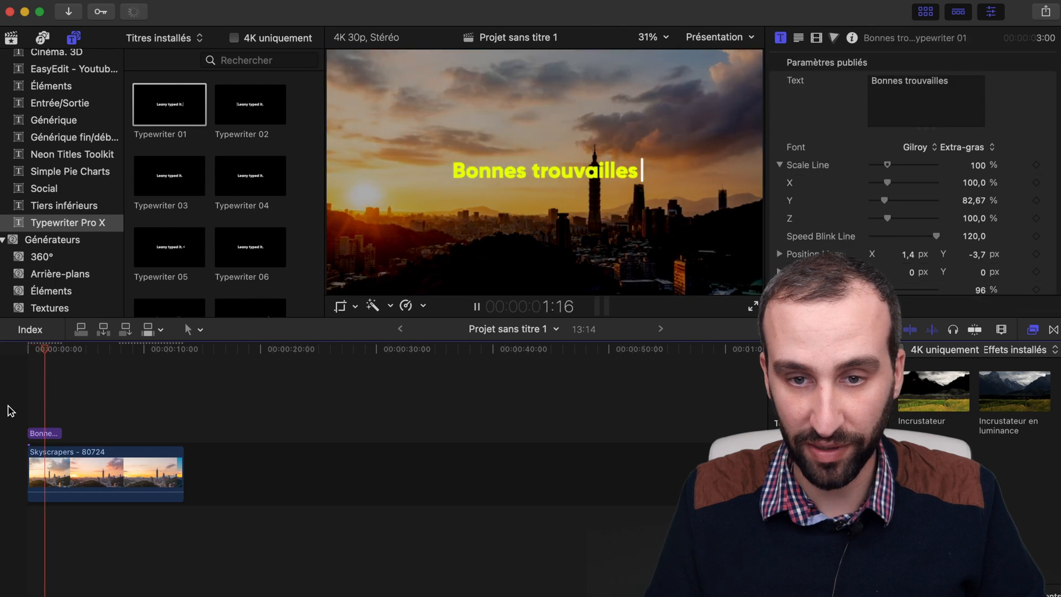
key("space")
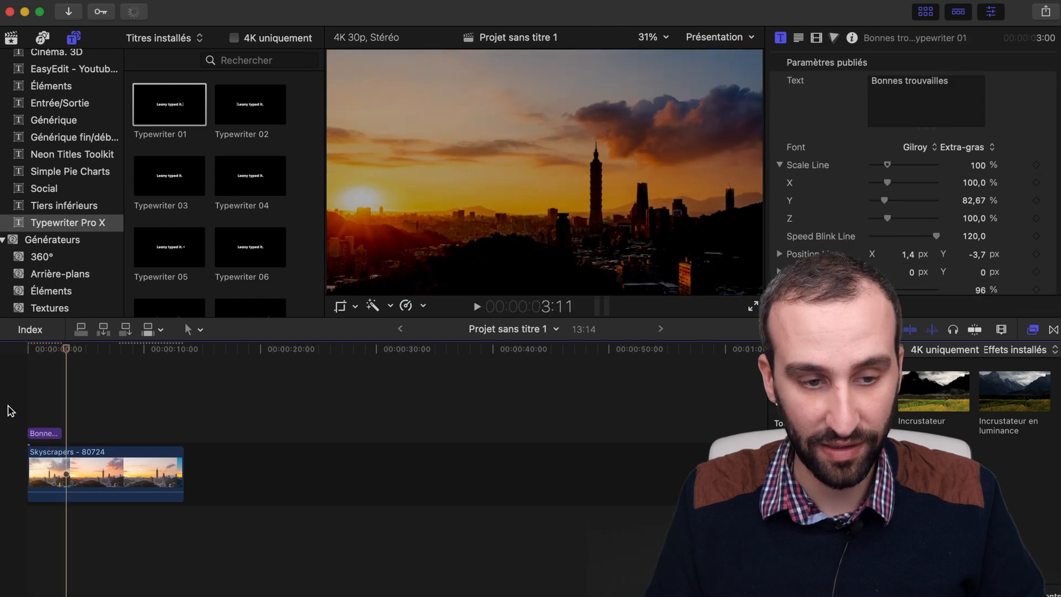
Step: Set the title's Speed Blink Line to 30,0 and return the playhead to the start of the project
left_click(29, 433)
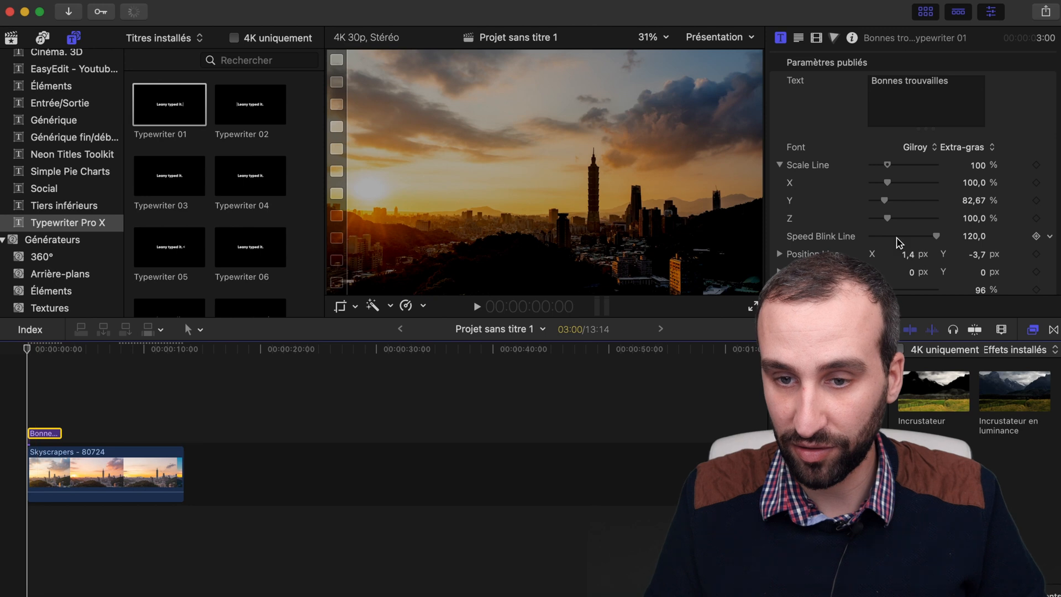
left_click(35, 400)
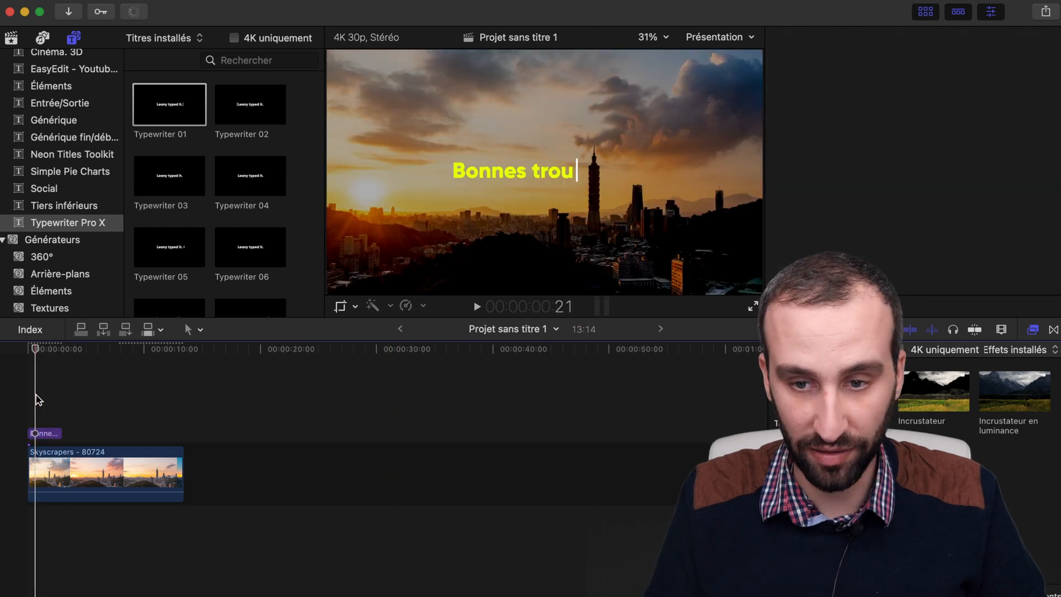
left_click(34, 433)
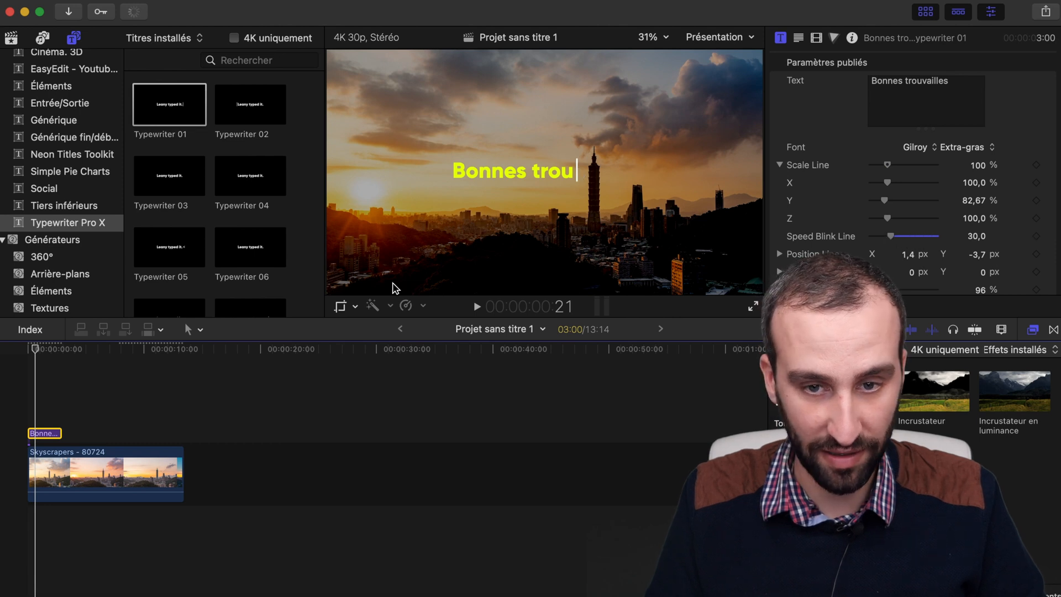
left_click(20, 409)
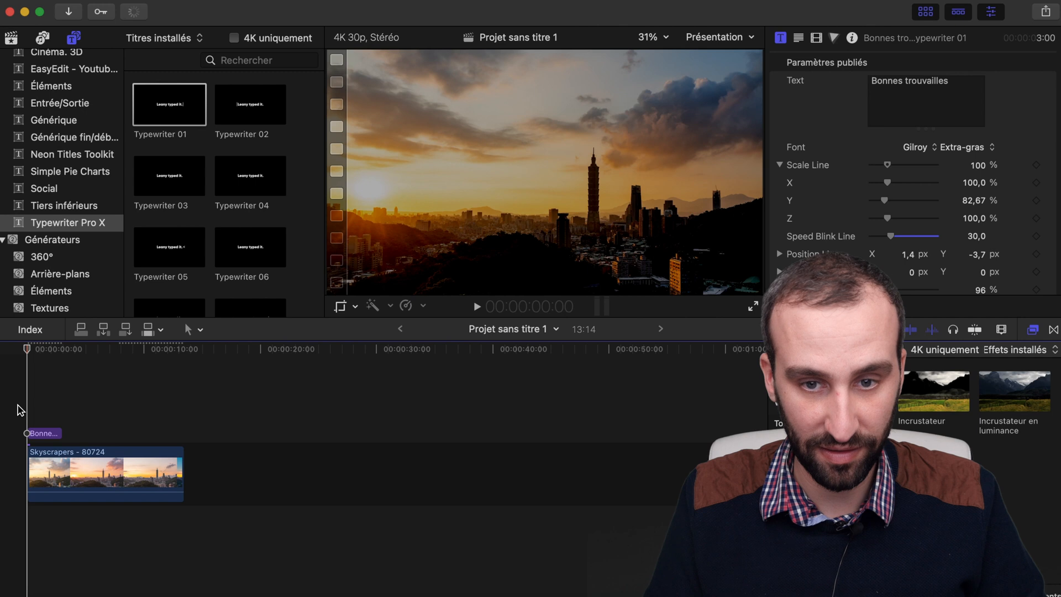
Step: Play the title back from the start to check its cursor blink and return the playhead to the project's start
key("space")
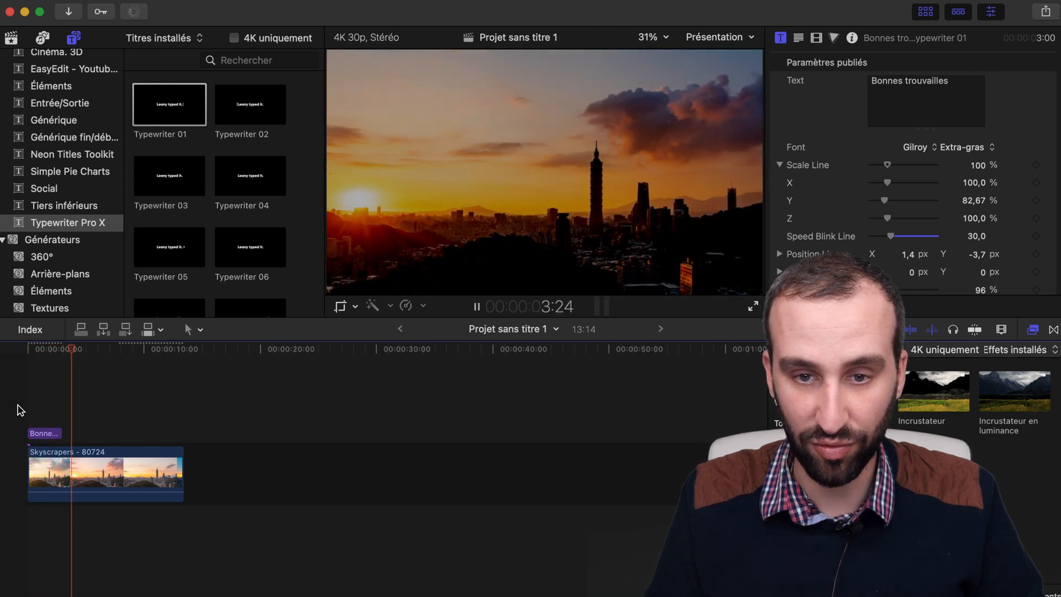
key("space")
left_click(19, 410)
Step: Set the title's Speed Blink Line to 100,0 and play the title back from the start
left_click(44, 433)
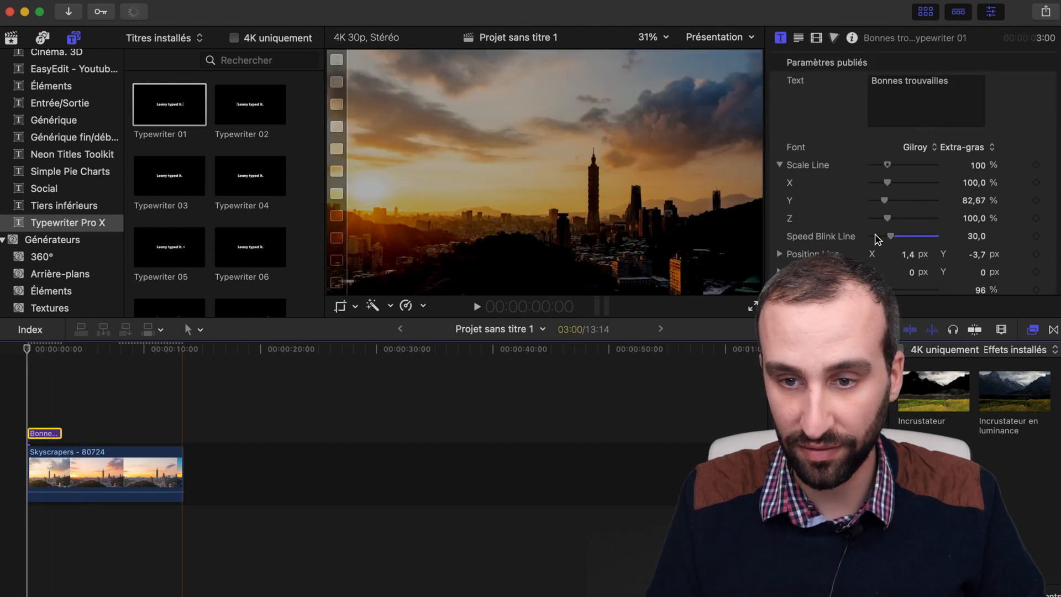
scroll(921, 233, "down", 3)
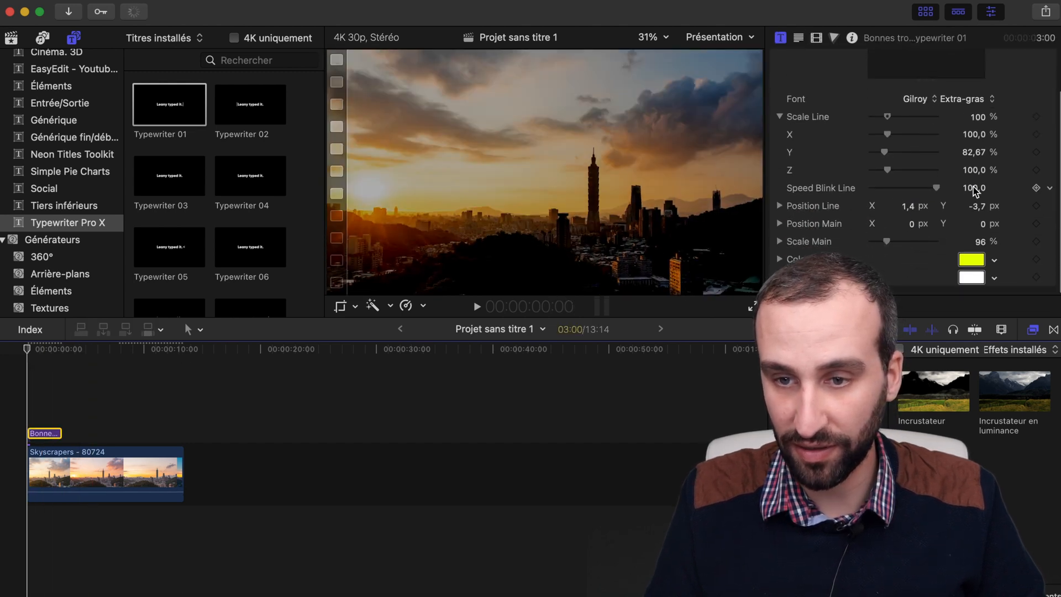
left_click(33, 396)
key("space")
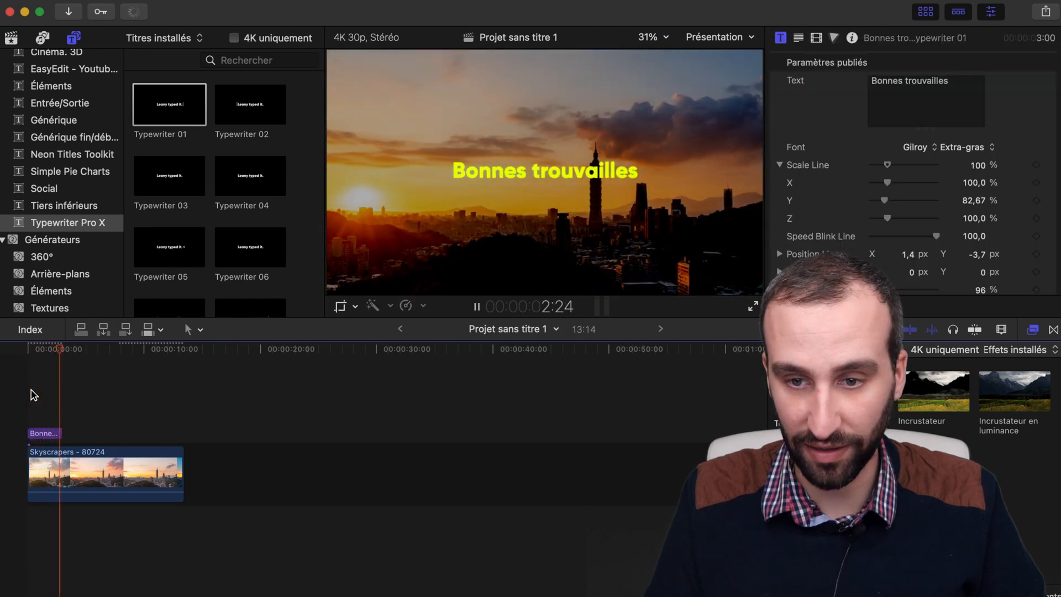
key("space")
Step: Add a Typewriter 17 title above the Skyscrapers clip at about 5 s and delete the "Bonnes trouvailles" title
scroll(251, 236, "down", 10)
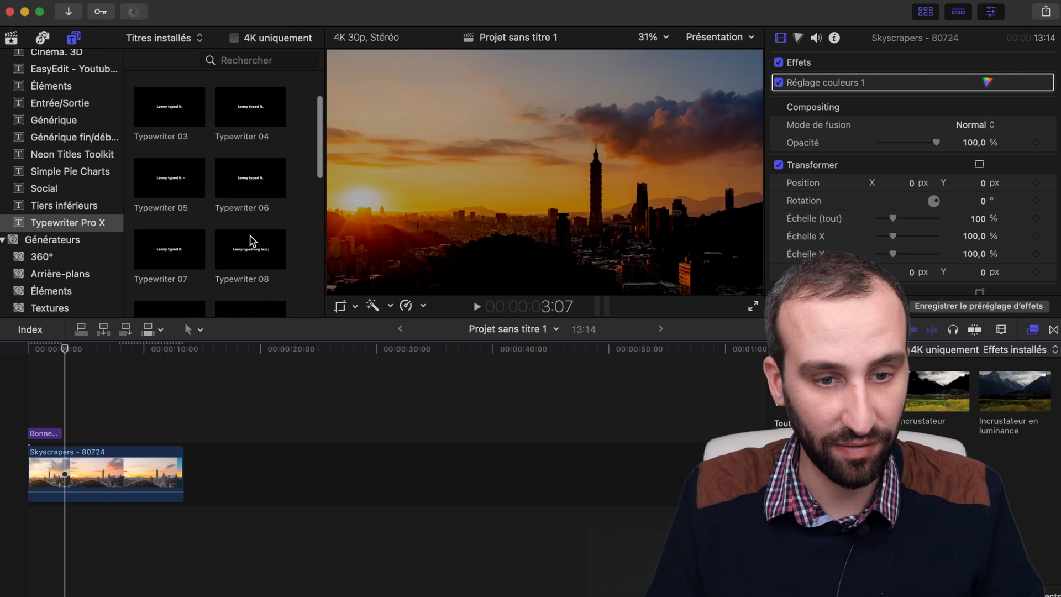
left_click_drag(162, 263, 43, 438)
left_click(44, 436)
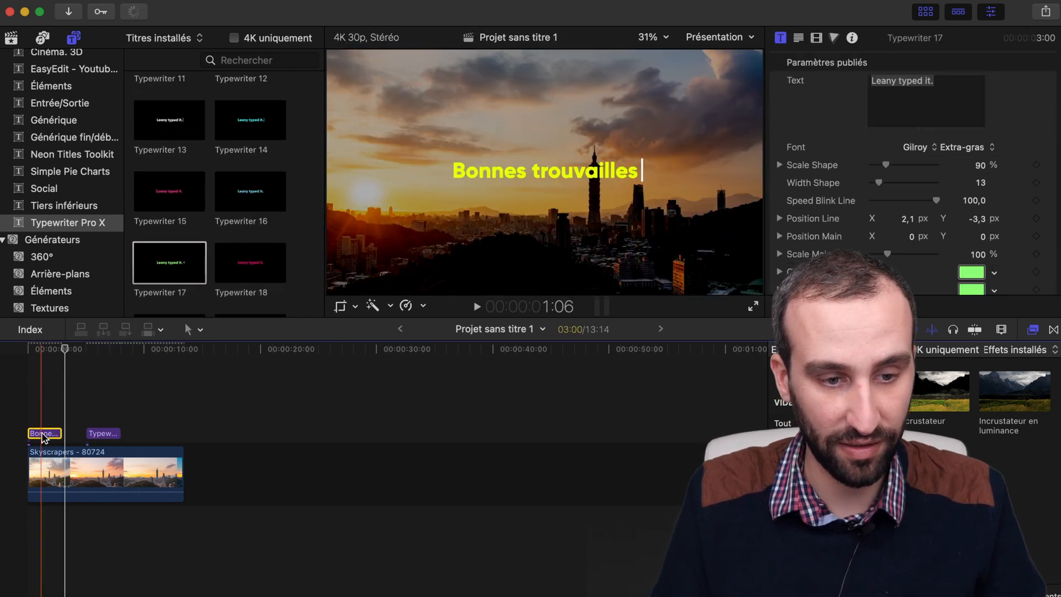
key("Delete")
Step: Play the Typewriter 17 title back from its beginning to examine its animation
left_click(88, 423)
key("space")
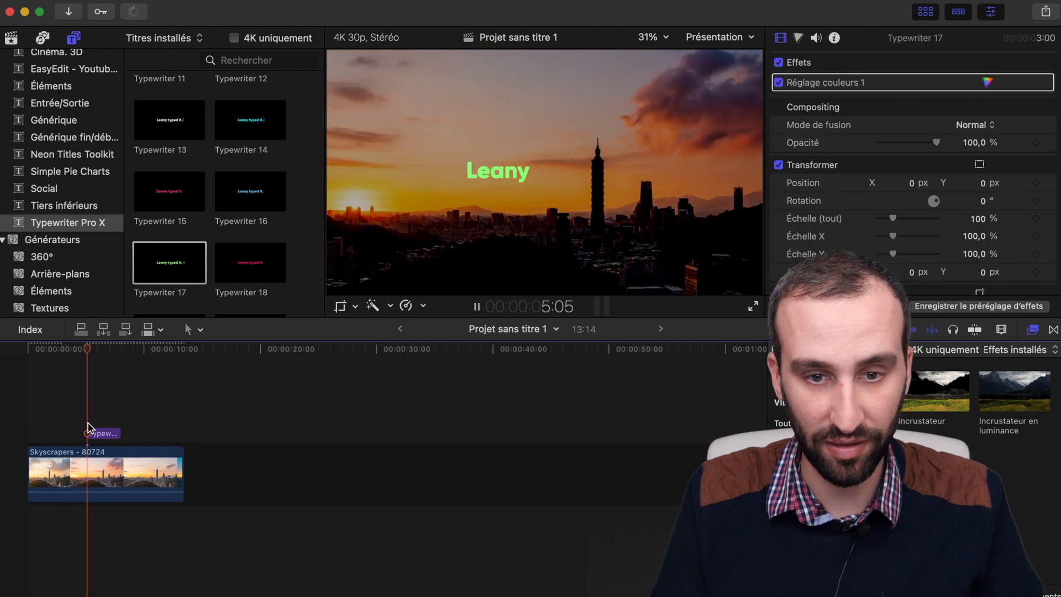
key("space")
Step: Change the text of the Typewriter 17 title to "J'apprends à coder"
left_click(105, 437)
left_click(936, 97)
type("J'apprends à coder")
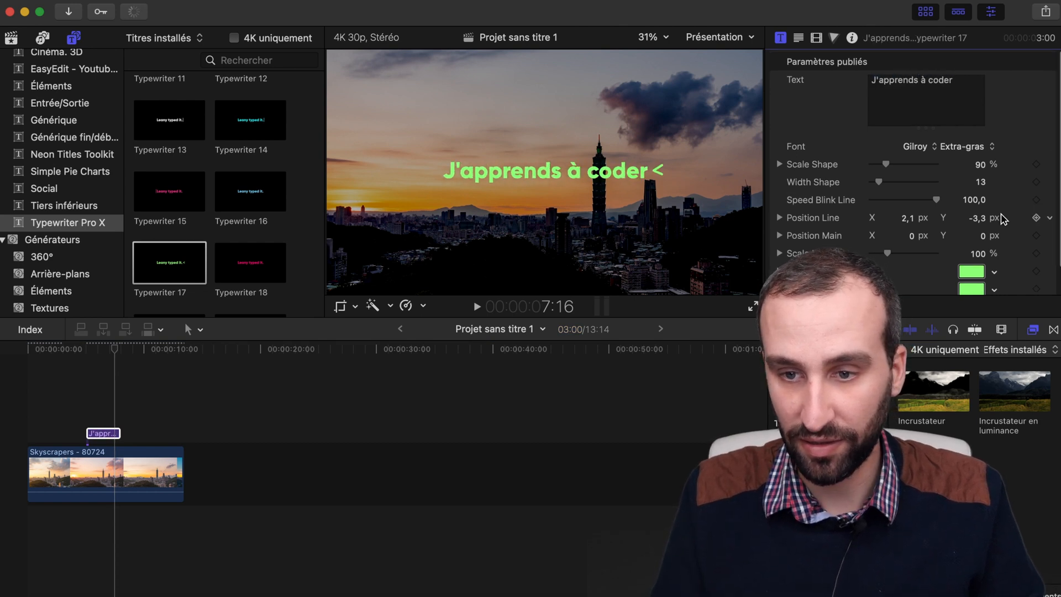
Step: Change the title's Color Line and its text colour to white and close the colour picker
scroll(1003, 218, "down", 2)
left_click(971, 243)
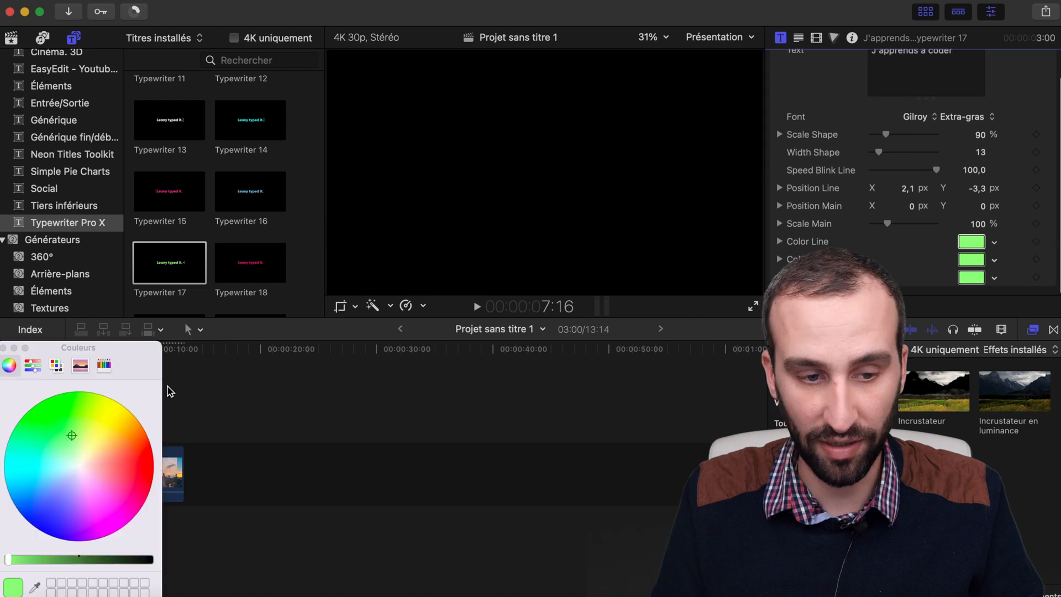
left_click(79, 467)
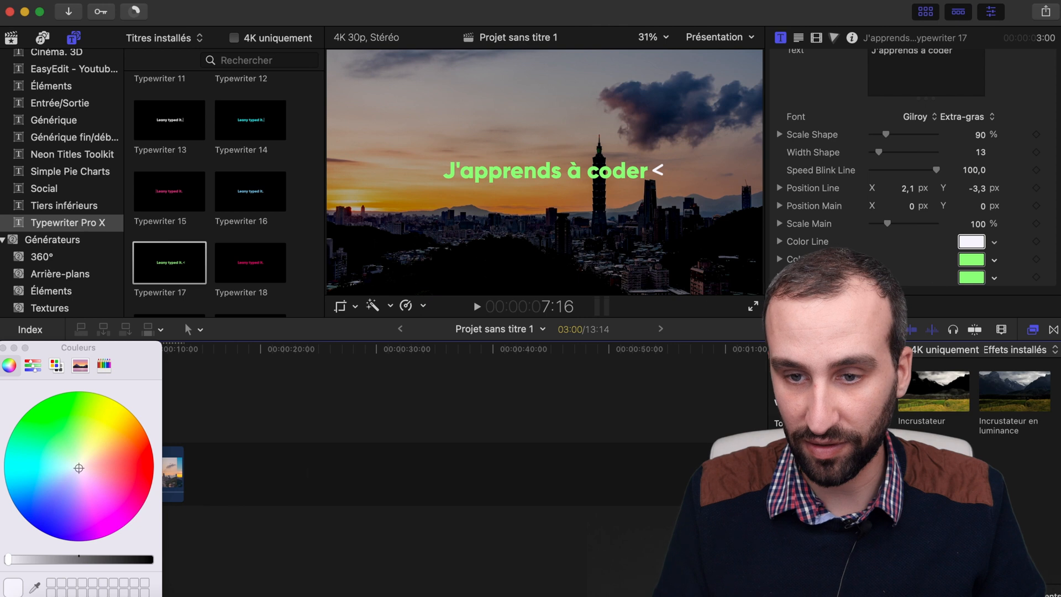
left_click(72, 435)
left_click(79, 469)
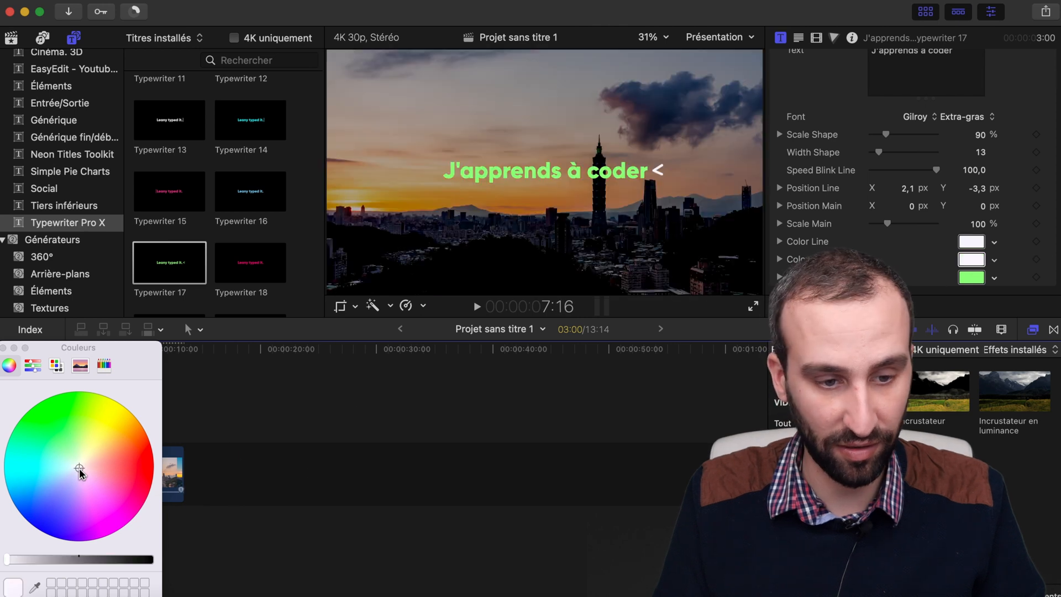
left_click(3, 349)
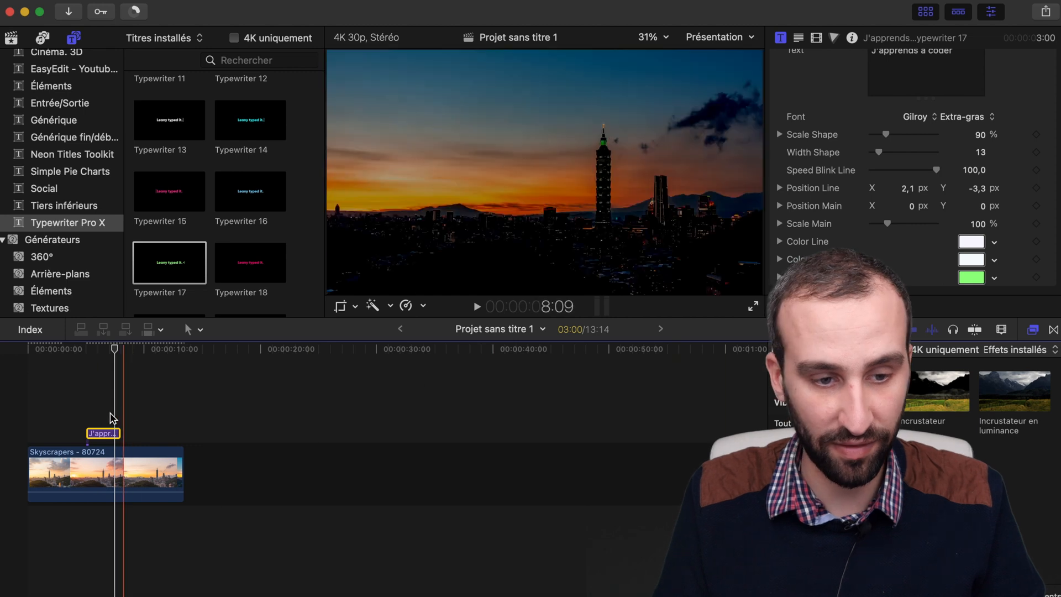
Step: Enlarge the "J'apprends à coder" title by setting its Scale Main to 145 %
left_click(95, 419)
left_click(100, 434)
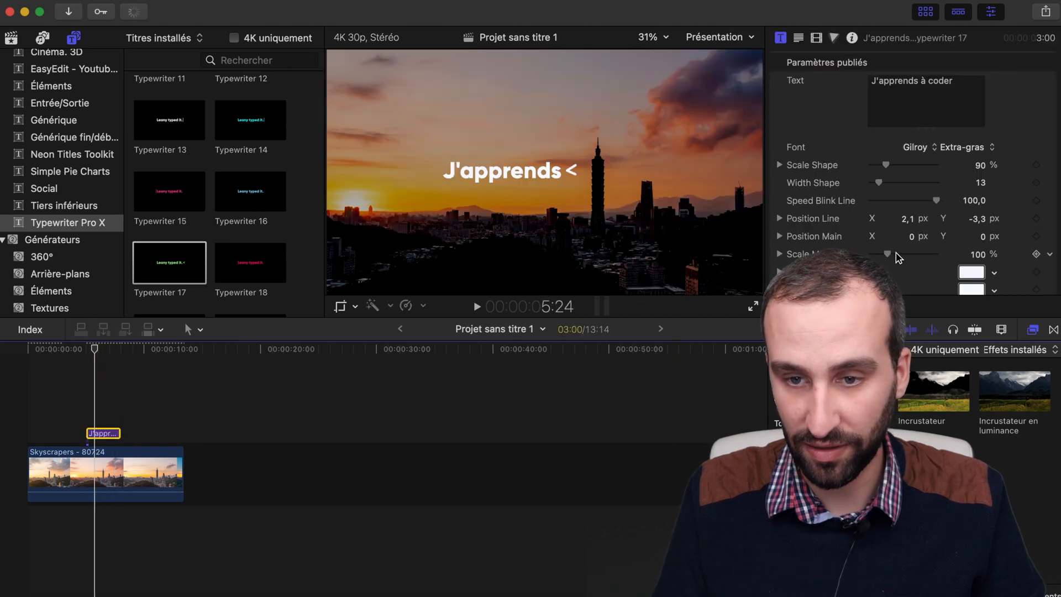
left_click_drag(896, 256, 899, 255)
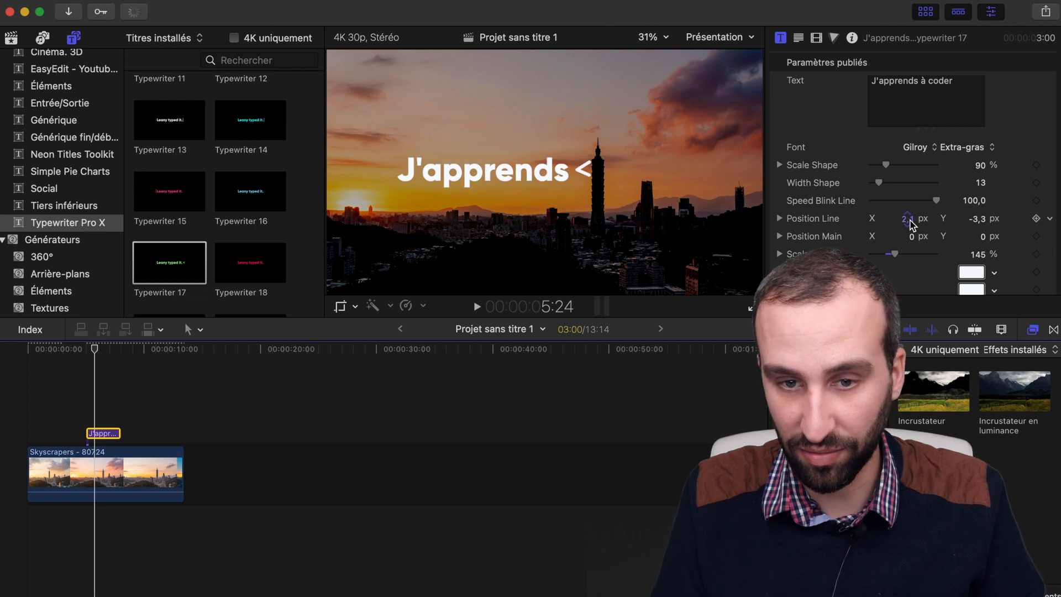
Step: Set the title's Position Main to X -20,1 px and Y 31,9 px and play the project back
left_click_drag(911, 236, 912, 238)
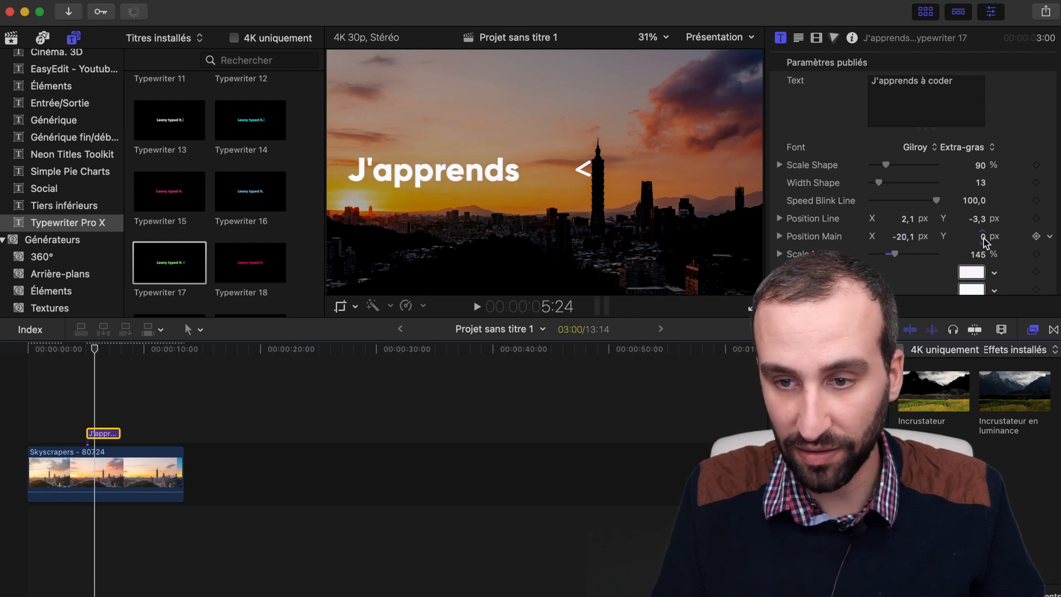
left_click_drag(983, 236, 983, 237)
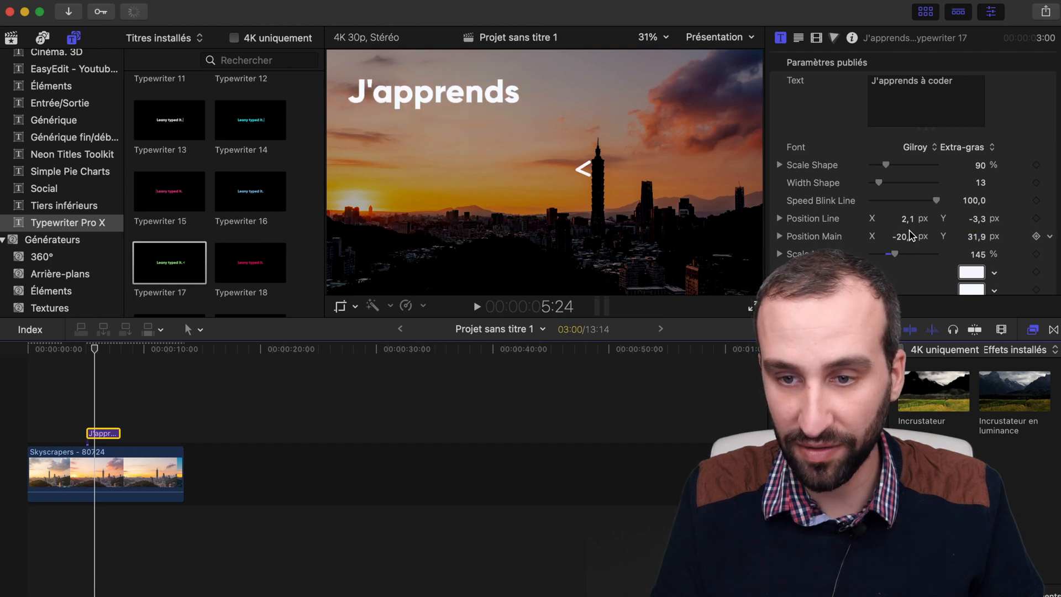
left_click(72, 397)
key("space")
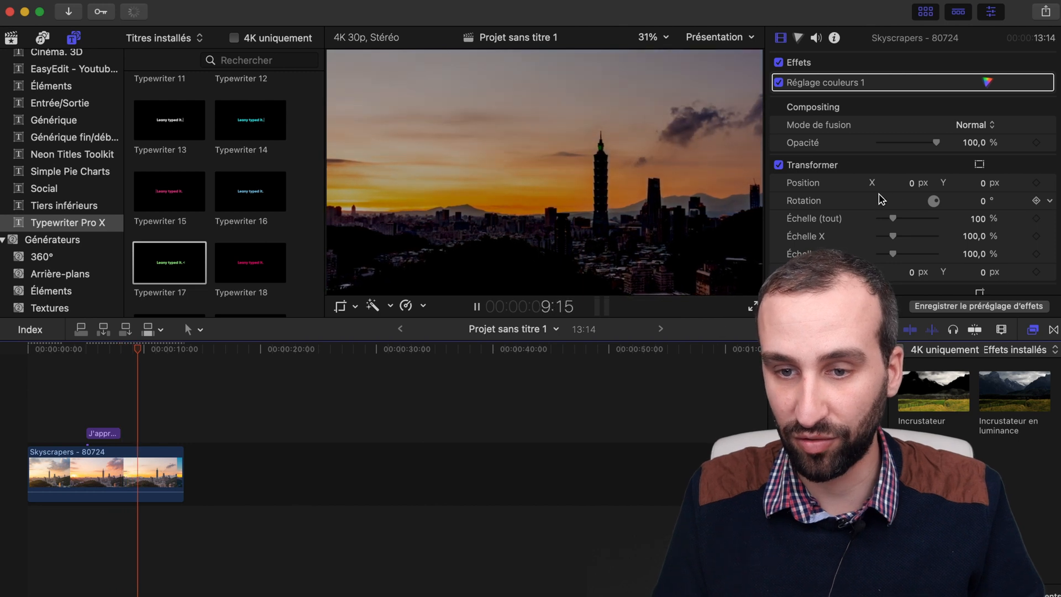
key("space")
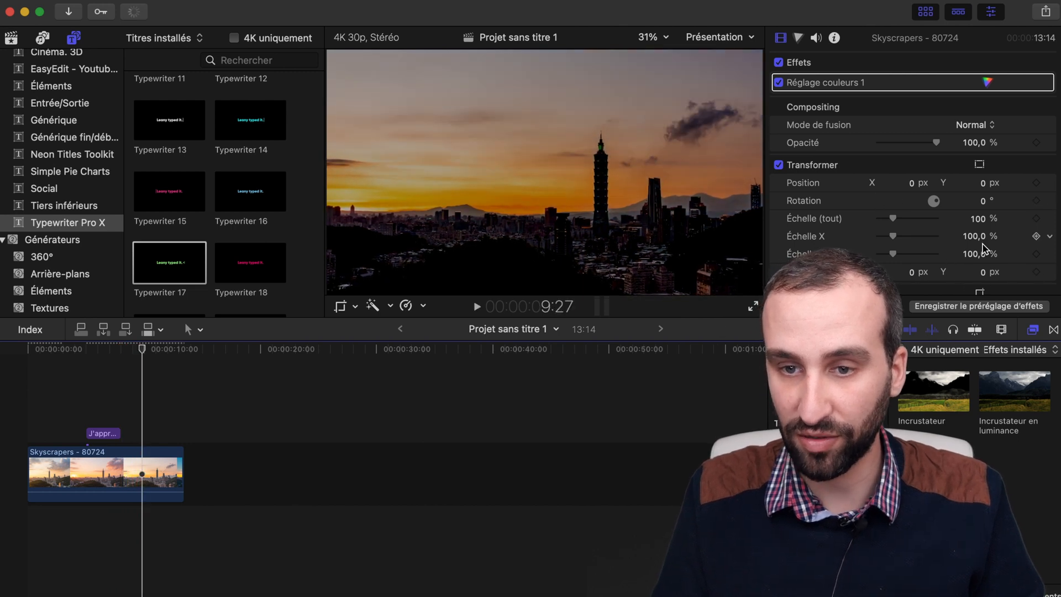
Step: Add a Typewriter 11 title above the Skyscrapers clip at 9:15 and play it back
scroll(983, 249, "down", 5)
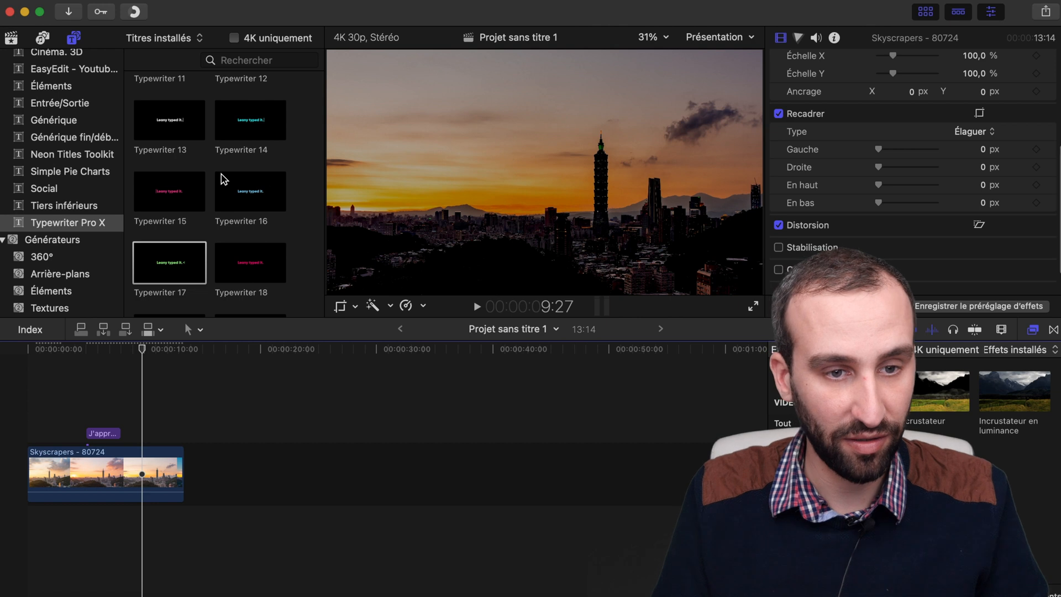
scroll(223, 178, "up", 3)
left_click_drag(177, 183, 139, 430)
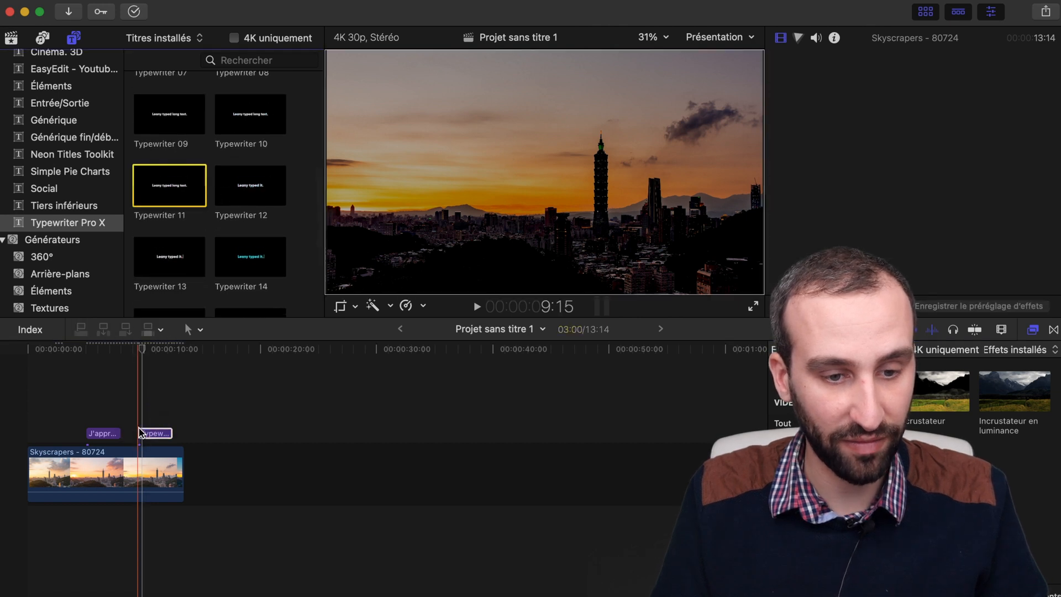
left_click(221, 430)
key("space")
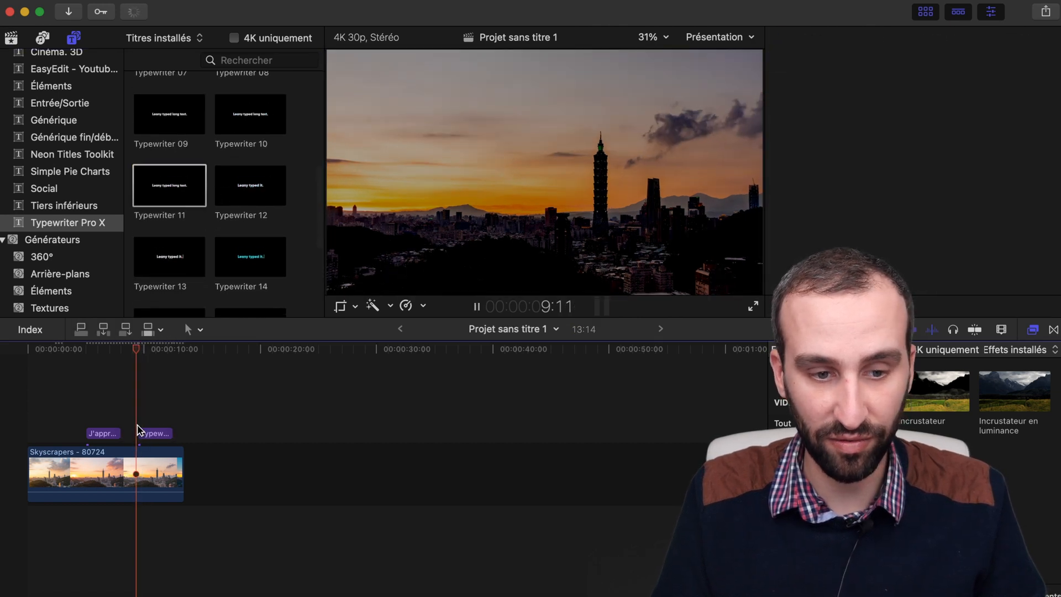